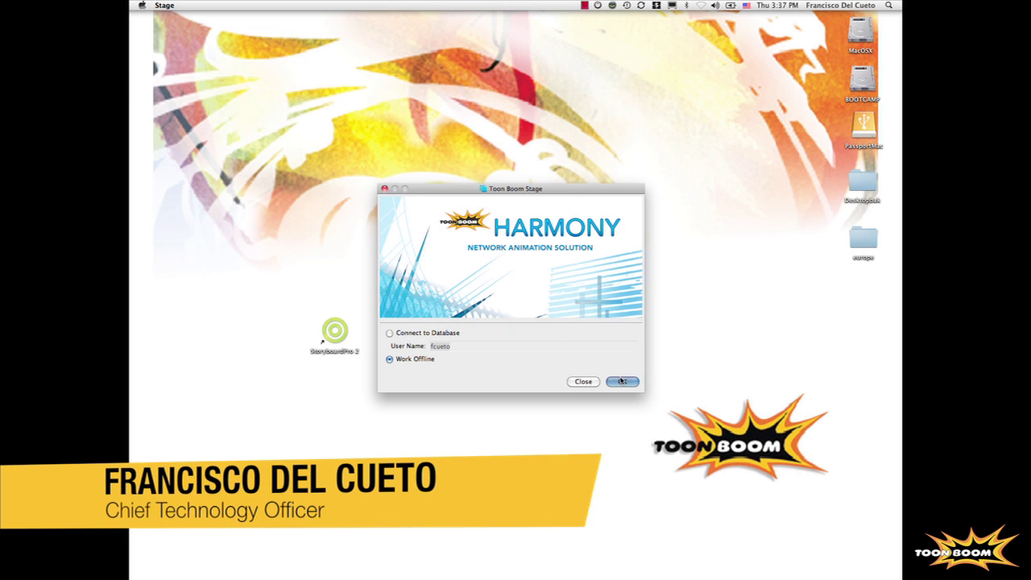
Continue working offline and open the pencil-lines scene from Recent Scenes
{"action": "left_click", "coordinate": [622, 381]}
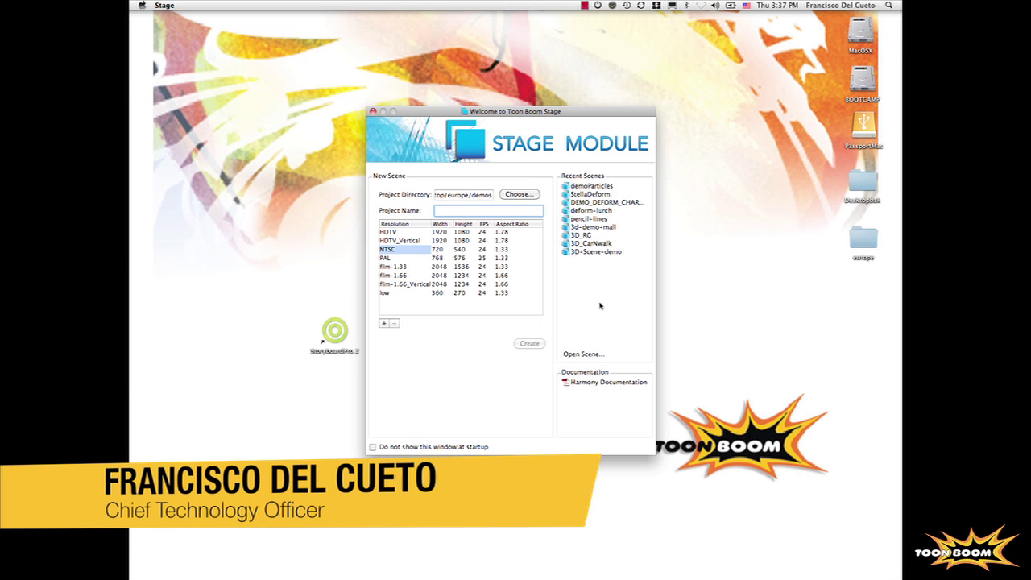
{"action": "left_click", "coordinate": [590, 219]}
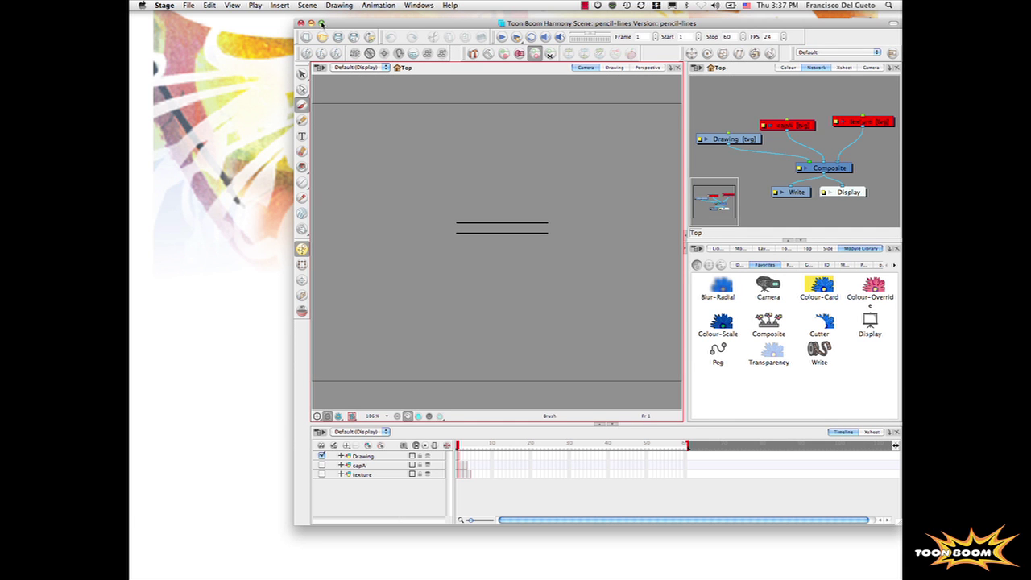
Maximize Harmony and show the two lines in the Drawing view, zoomed in
{"action": "left_click", "coordinate": [321, 23]}
{"action": "left_click", "coordinate": [562, 62]}
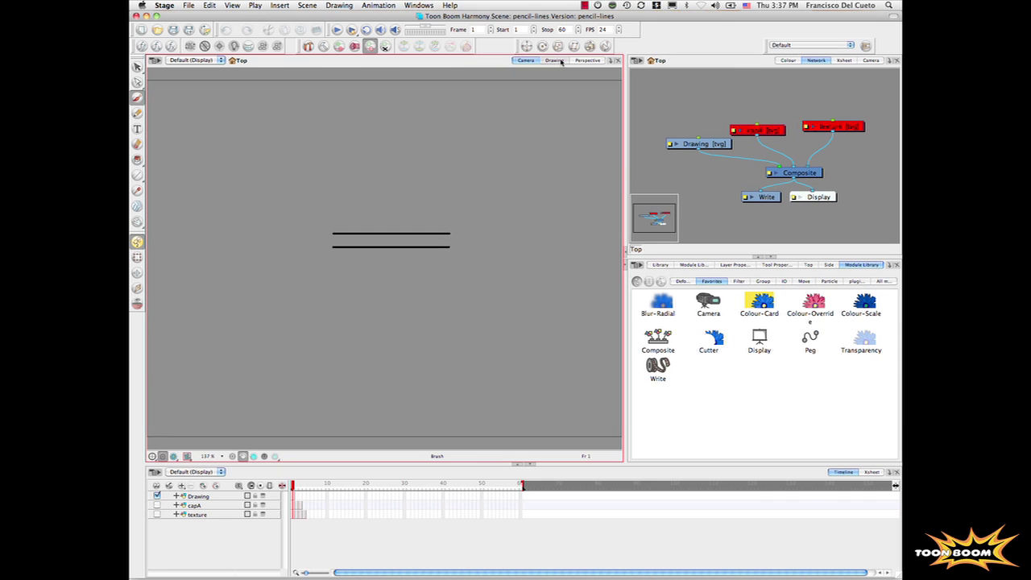
{"action": "left_click", "coordinate": [295, 502]}
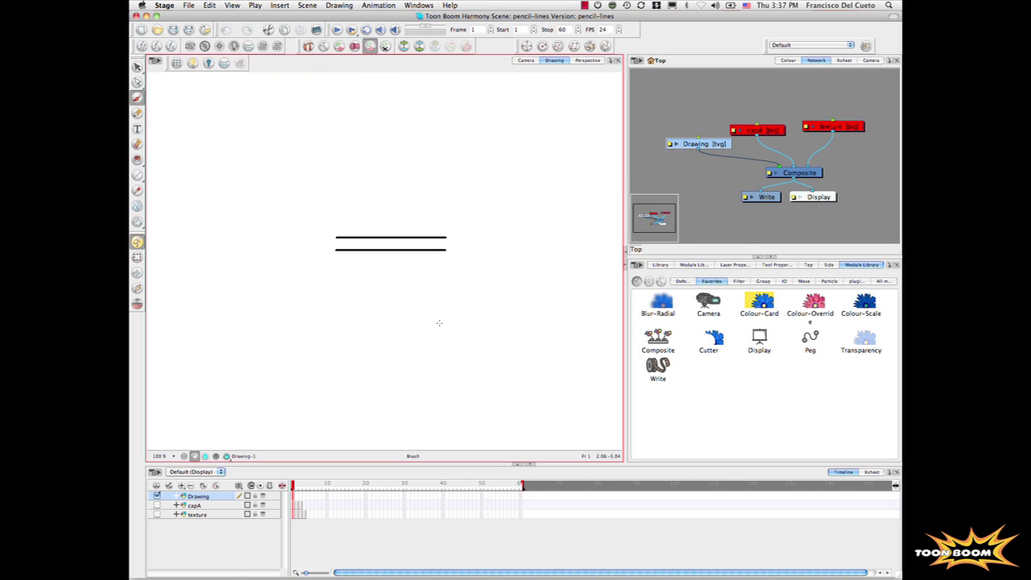
{"action": "key", "text": "2"}
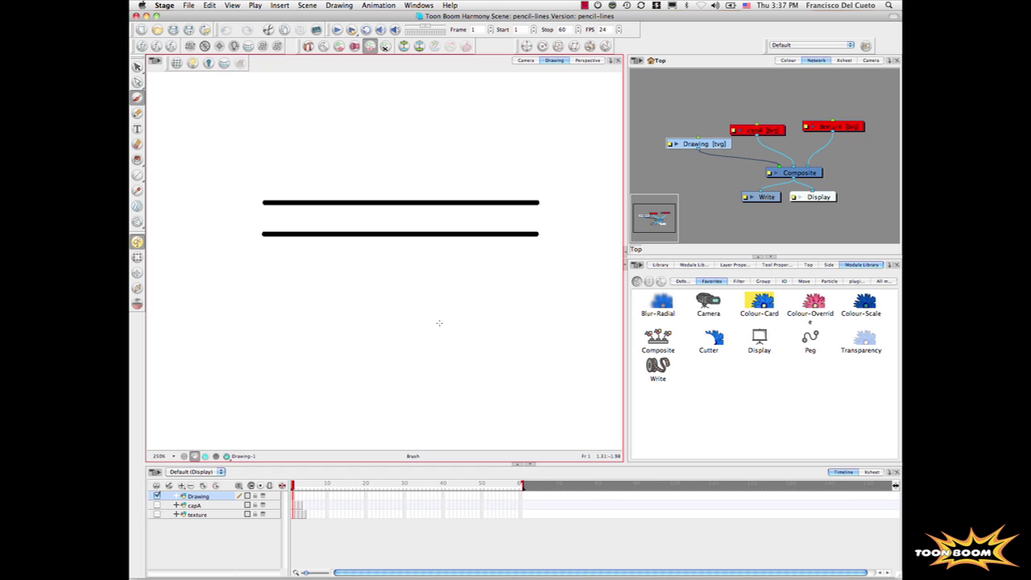
{"action": "key", "text": "2"}
Bring up the brush's Tool Properties and the scene colour palettes in the side panels
{"action": "left_click", "coordinate": [688, 63]}
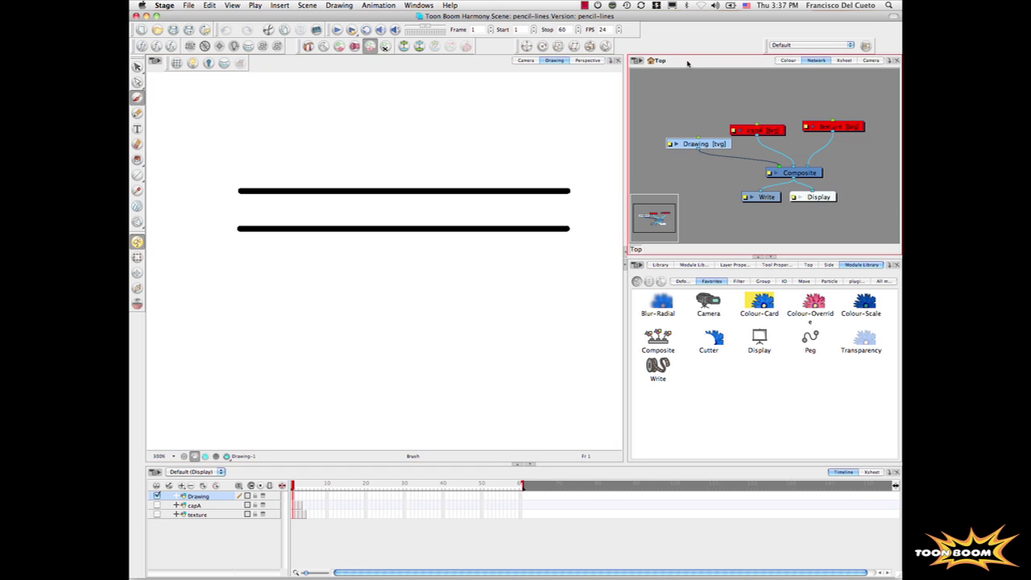
{"action": "left_click", "coordinate": [698, 270]}
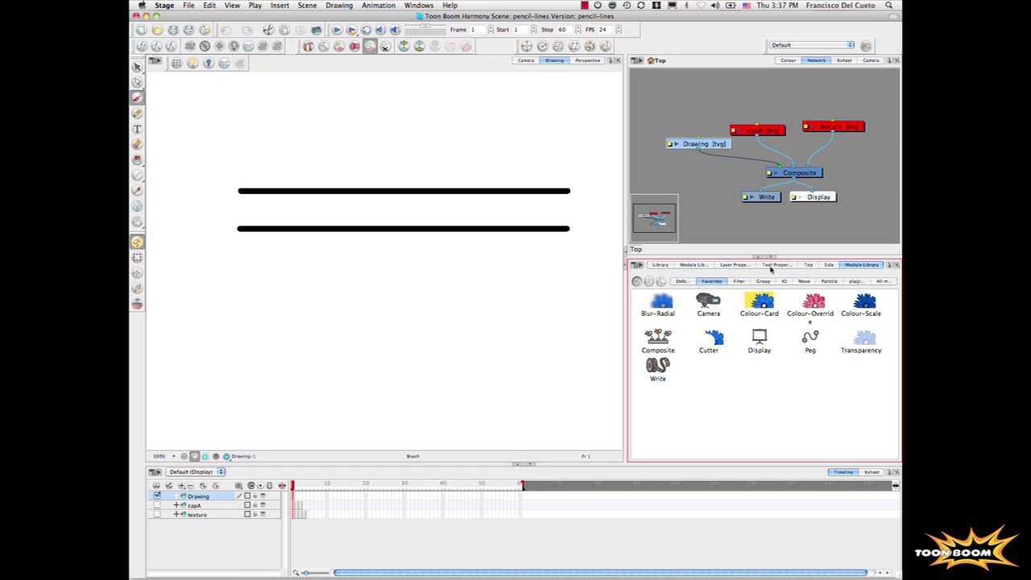
{"action": "left_click", "coordinate": [775, 264]}
{"action": "left_click", "coordinate": [787, 216]}
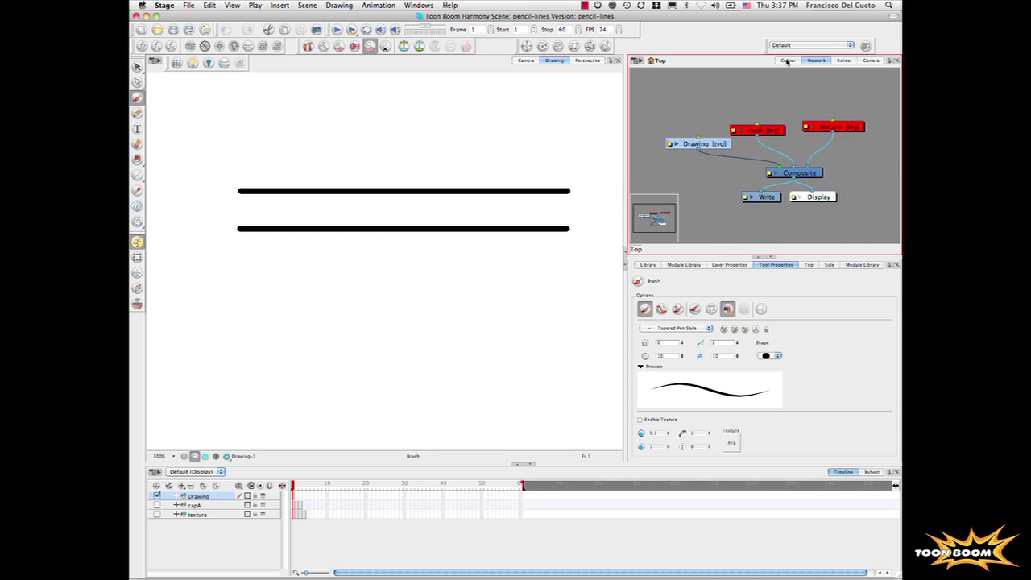
{"action": "left_click", "coordinate": [787, 61]}
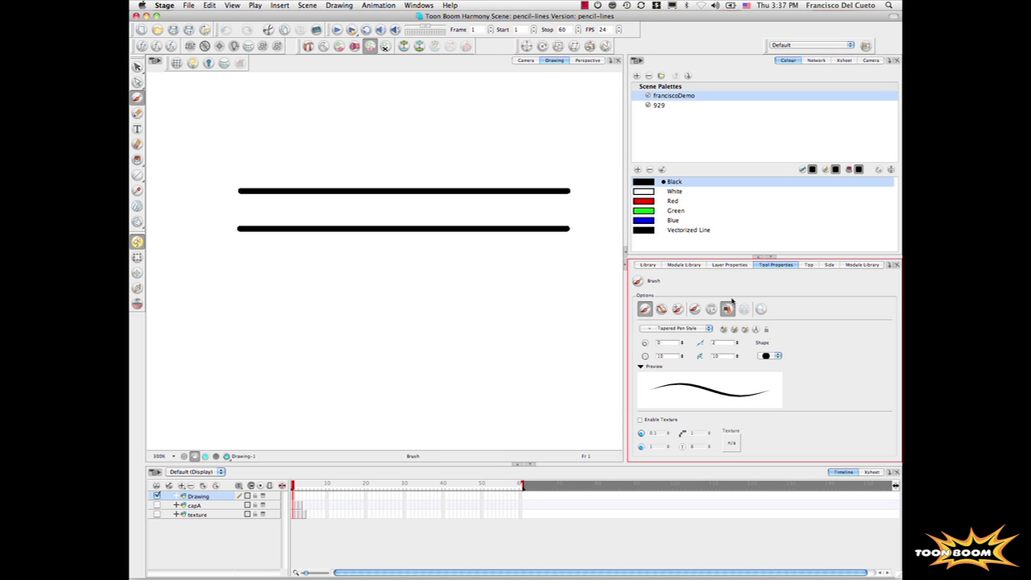
Enlarge the Tool Properties panel, then use the Select tool to select only the lower line
{"action": "left_click_drag", "start_coordinate": [735, 256], "coordinate": [734, 216]}
{"action": "left_click", "coordinate": [137, 66]}
{"action": "left_click_drag", "start_coordinate": [329, 161], "coordinate": [322, 253]}
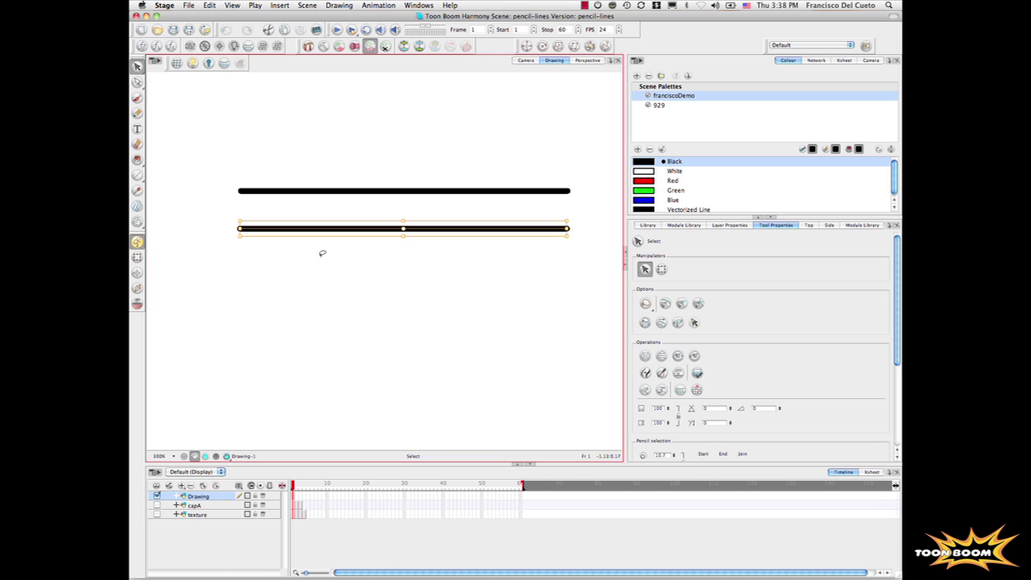
{"action": "left_click", "coordinate": [318, 197]}
{"action": "left_click_drag", "start_coordinate": [321, 205], "coordinate": [320, 274]}
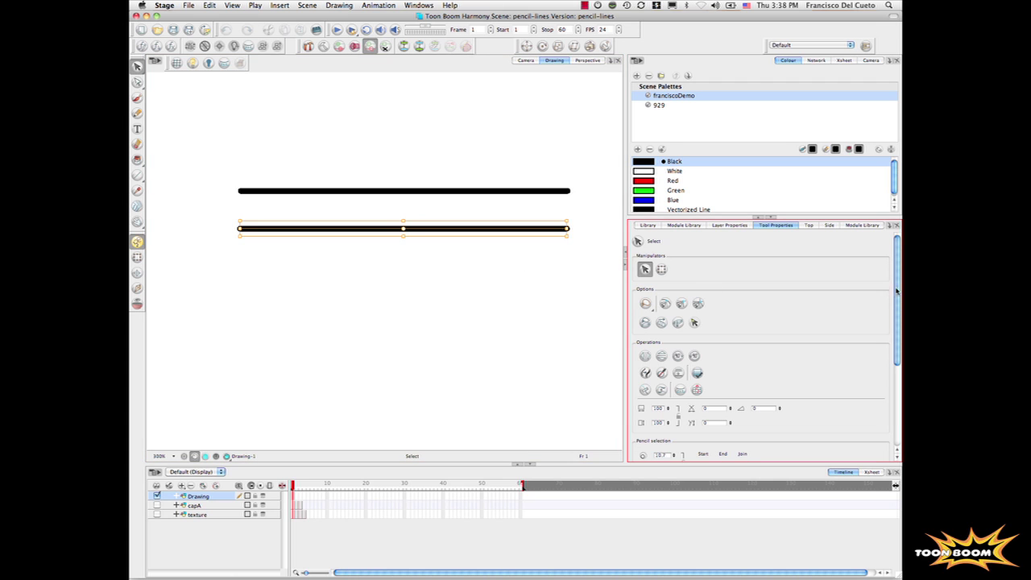
Try Flat start and end caps on the lower line, then undo back to round caps
{"action": "left_click_drag", "start_coordinate": [899, 292], "coordinate": [899, 381]}
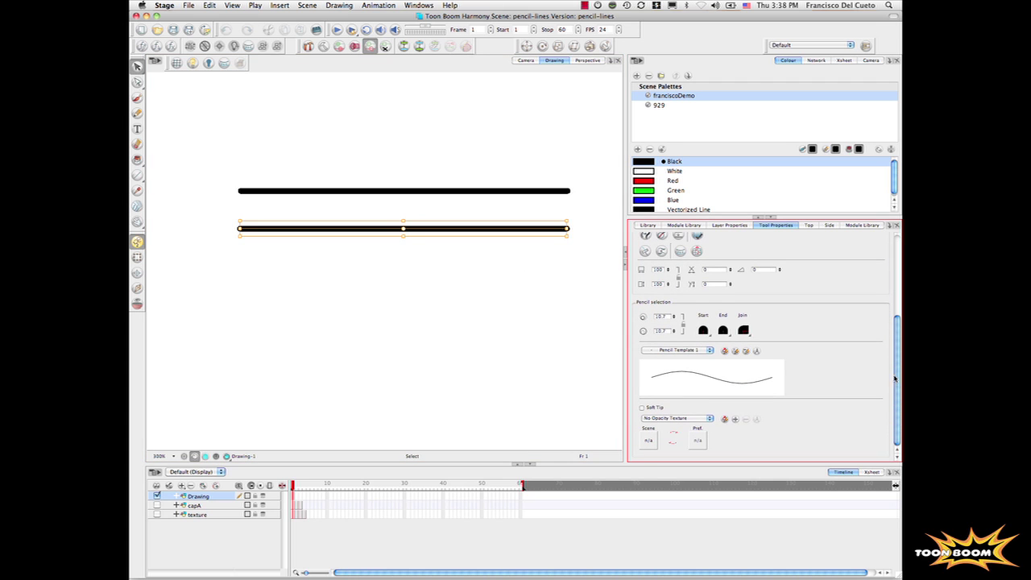
{"action": "left_click", "coordinate": [730, 335]}
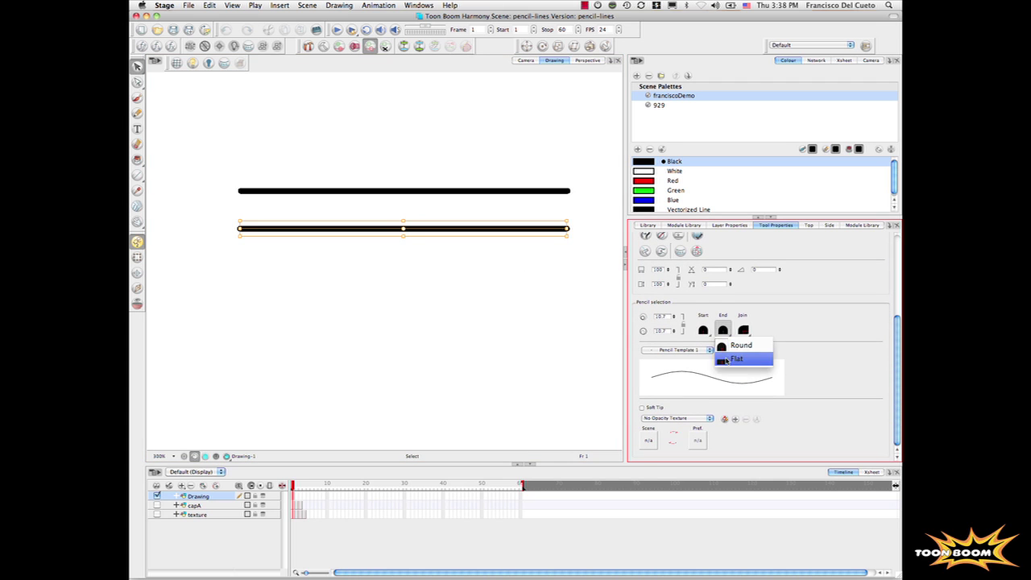
{"action": "left_click", "coordinate": [737, 357]}
{"action": "left_click", "coordinate": [704, 329]}
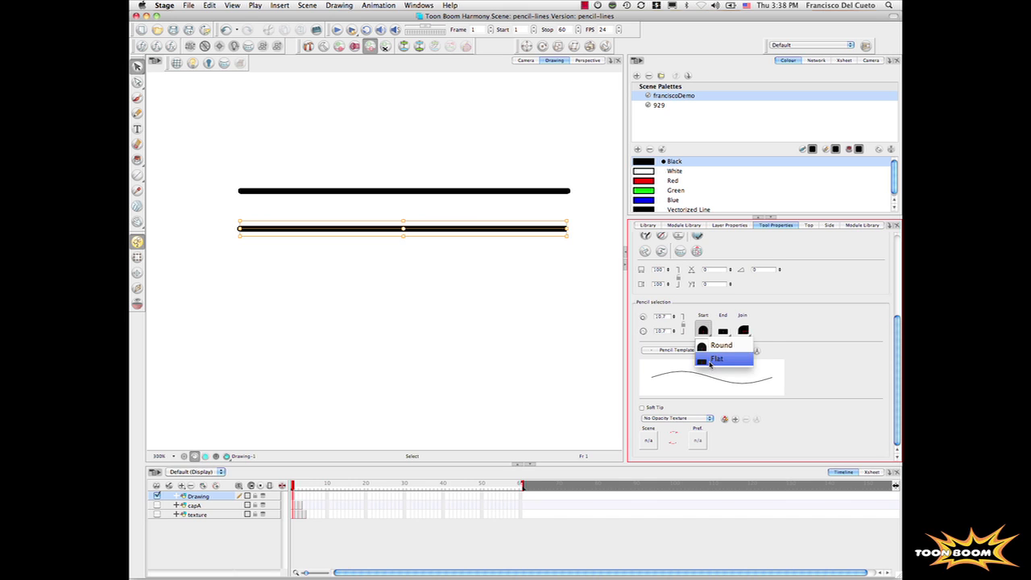
{"action": "left_click", "coordinate": [712, 359]}
{"action": "left_click", "coordinate": [419, 342]}
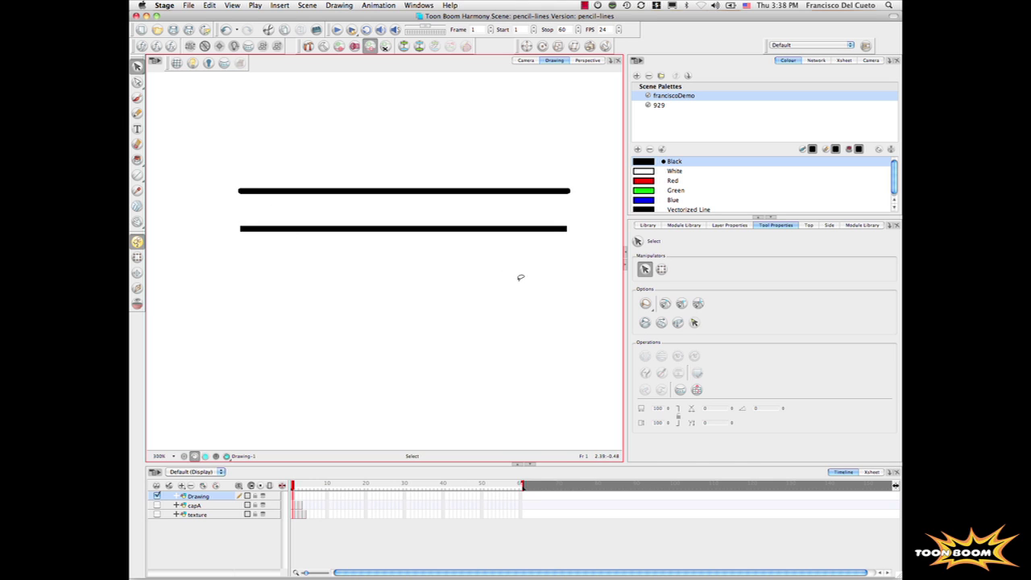
{"action": "key", "text": "ctrl+z"}
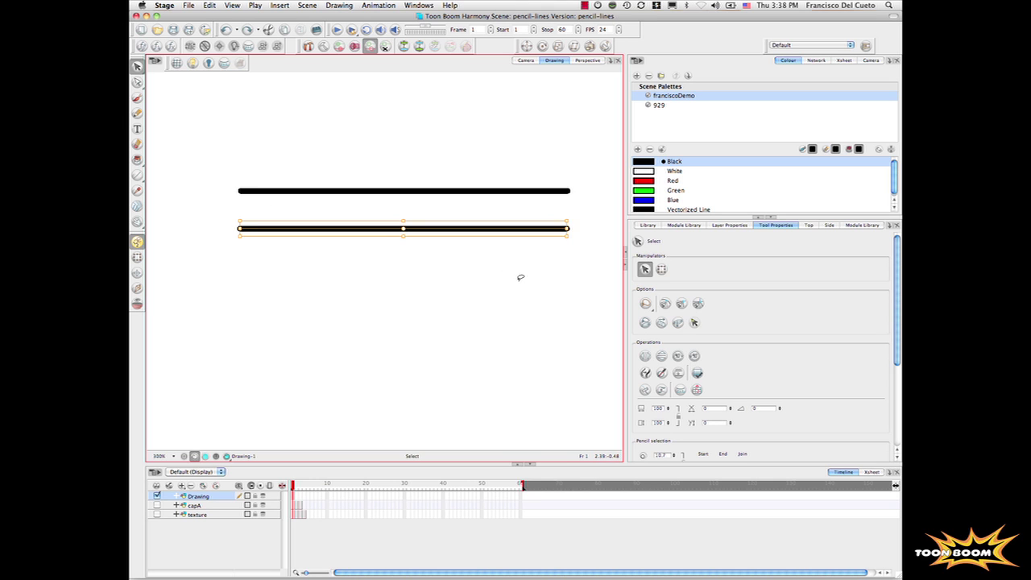
{"action": "key", "text": "ctrl+z"}
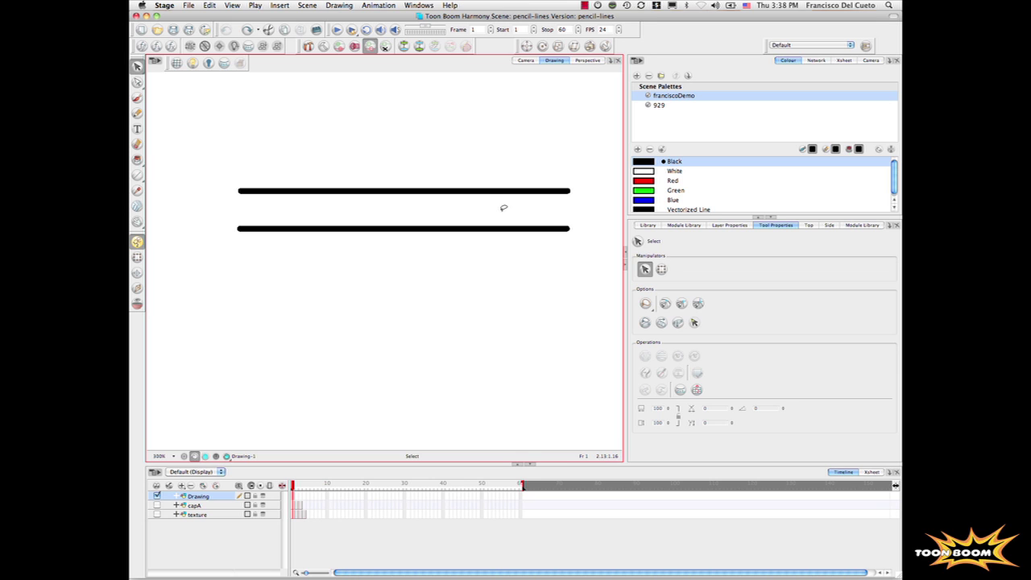
Reselect the lower line, pan it into view, and switch to the Pencil Editor
{"action": "left_click", "coordinate": [498, 229]}
{"action": "scroll", "coordinate": [496, 245], "scroll_direction": "down", "scroll_amount": 1}
{"action": "scroll", "coordinate": [496, 244], "scroll_direction": "up", "scroll_amount": 2}
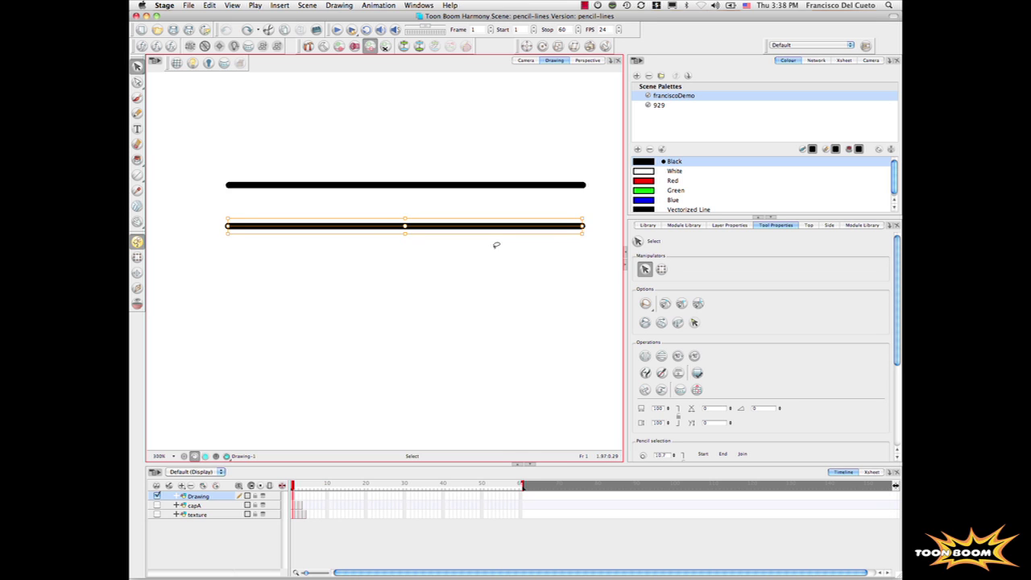
{"action": "left_click_drag", "start_coordinate": [494, 246], "coordinate": [470, 249]}
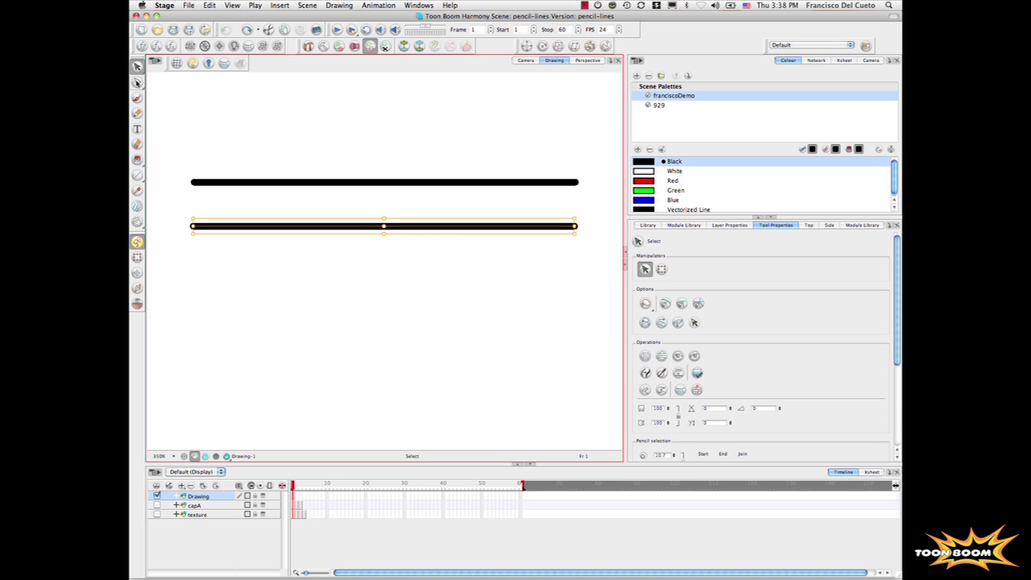
{"action": "left_click_drag", "start_coordinate": [137, 83], "coordinate": [166, 106]}
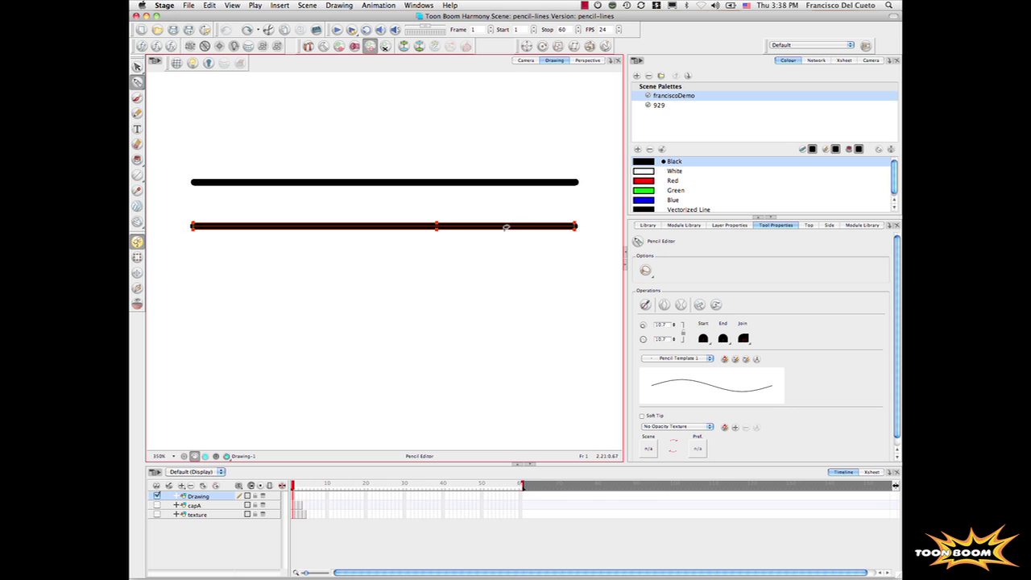
Add thickness points to the lower line and test bulging its middle, undoing back to uniform width
{"action": "left_click", "coordinate": [296, 227]}
{"action": "left_click_drag", "start_coordinate": [437, 230], "coordinate": [436, 251]}
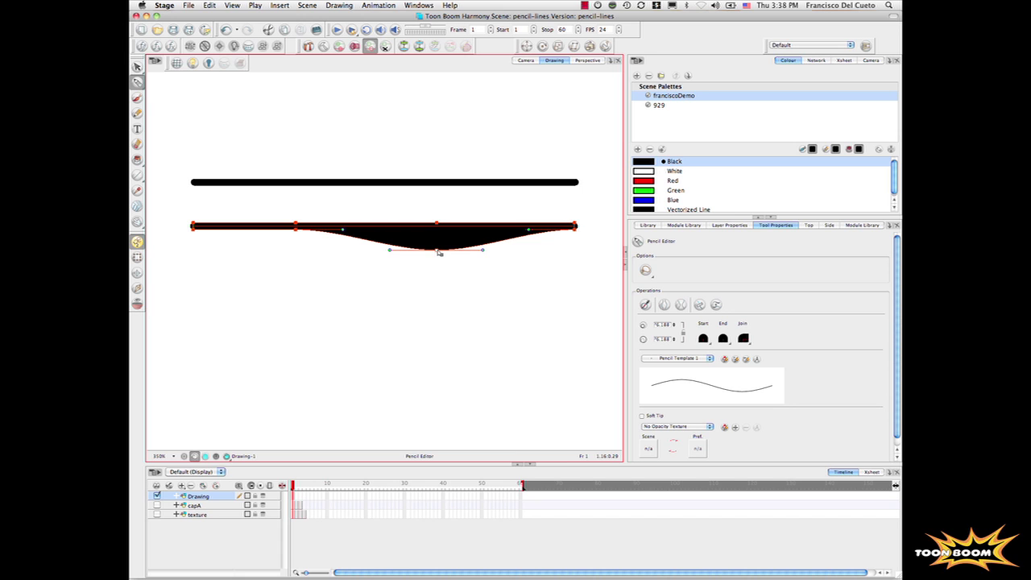
{"action": "mouse_move", "coordinate": [436, 252]}
{"action": "left_mouse_down"}
{"action": "mouse_move", "coordinate": [436, 238]}
{"action": "mouse_move", "coordinate": [436, 262]}
{"action": "left_mouse_up"}
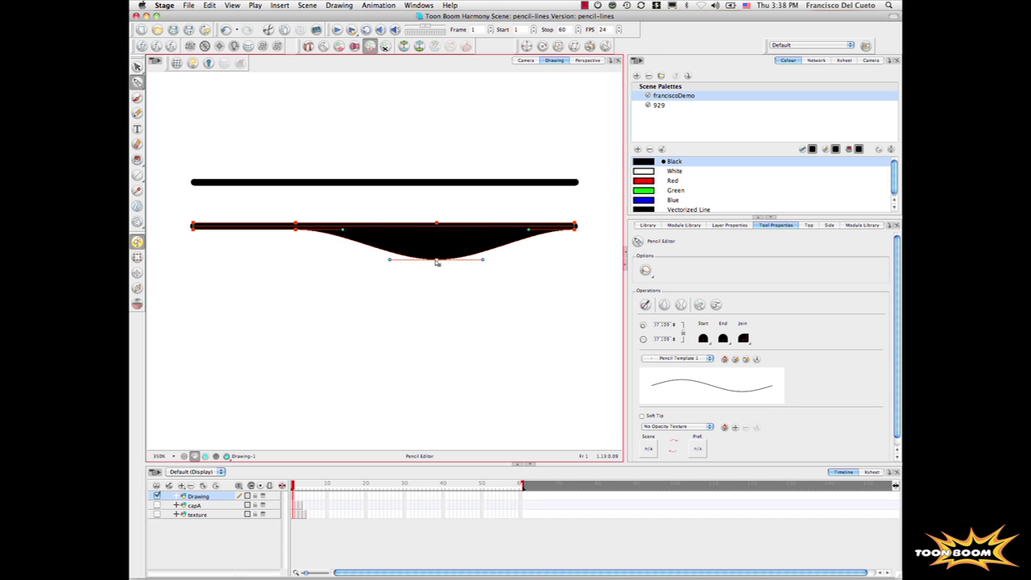
{"action": "key", "text": "ctrl+z"}
{"action": "key", "text": "ctrl+shift+z"}
{"action": "key", "text": "ctrl+z"}
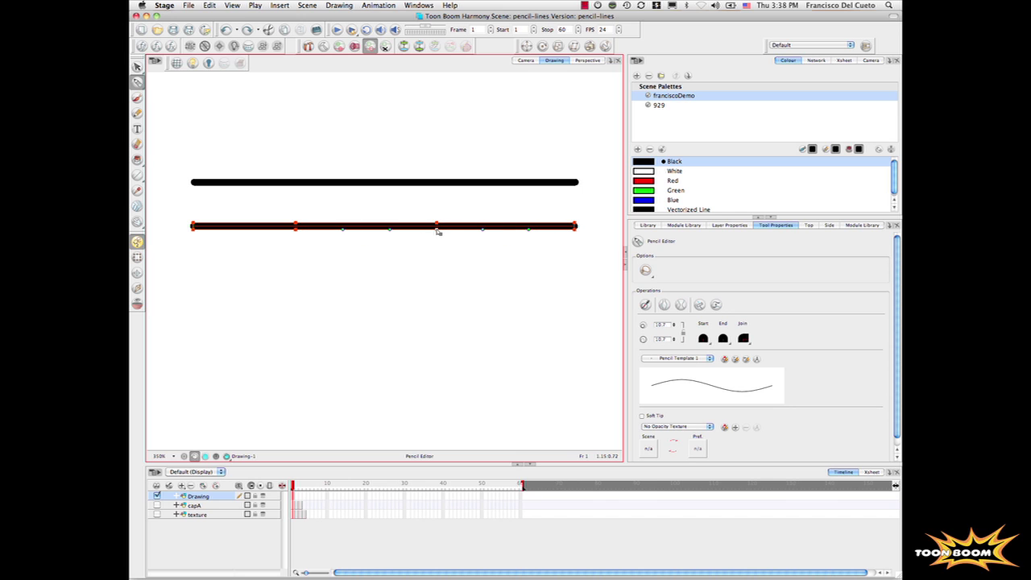
{"action": "left_click_drag", "start_coordinate": [437, 231], "coordinate": [437, 247]}
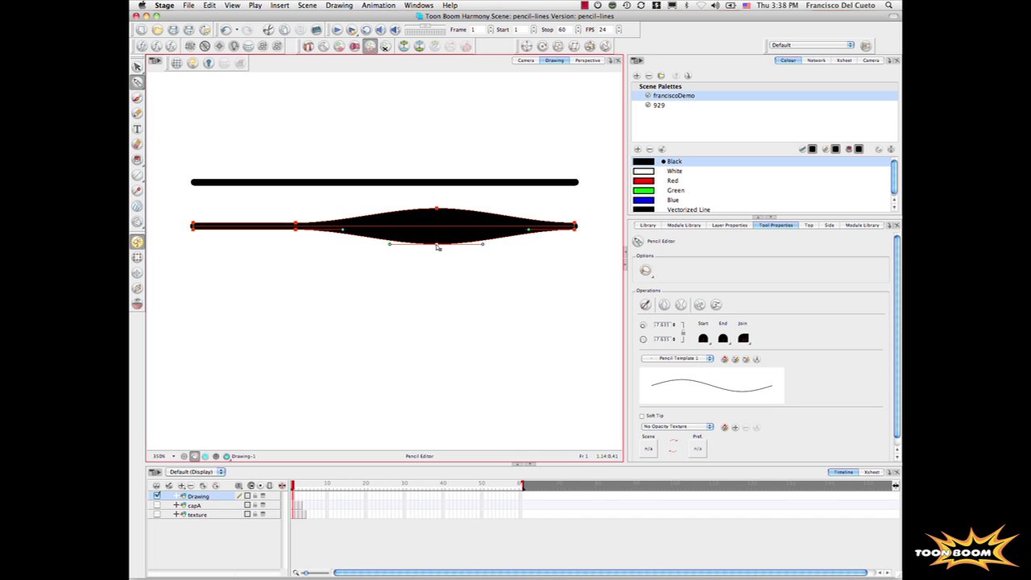
{"action": "key", "text": "ctrl+z"}
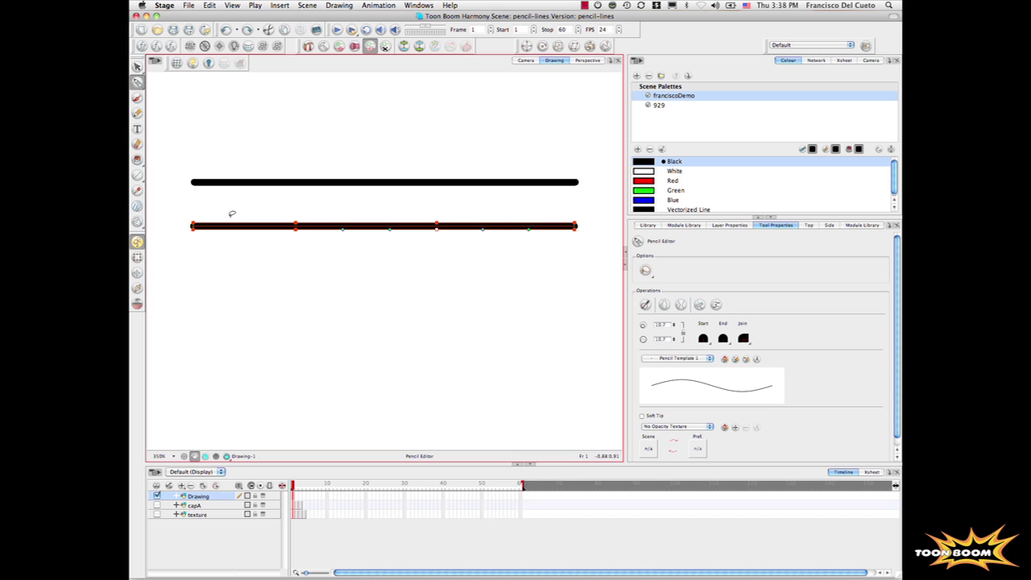
Drag the end thickness handles to taper the lower line thin at left and right
{"action": "left_click_drag", "start_coordinate": [193, 233], "coordinate": [193, 226]}
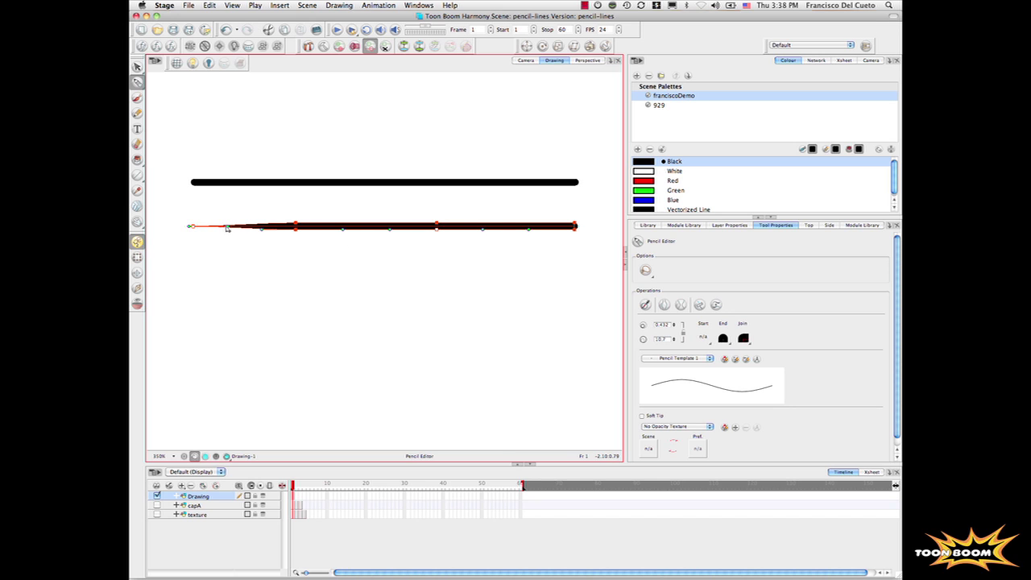
{"action": "left_click", "coordinate": [229, 230]}
{"action": "left_click_drag", "start_coordinate": [229, 231], "coordinate": [228, 228]}
{"action": "left_click_drag", "start_coordinate": [576, 226], "coordinate": [575, 227]}
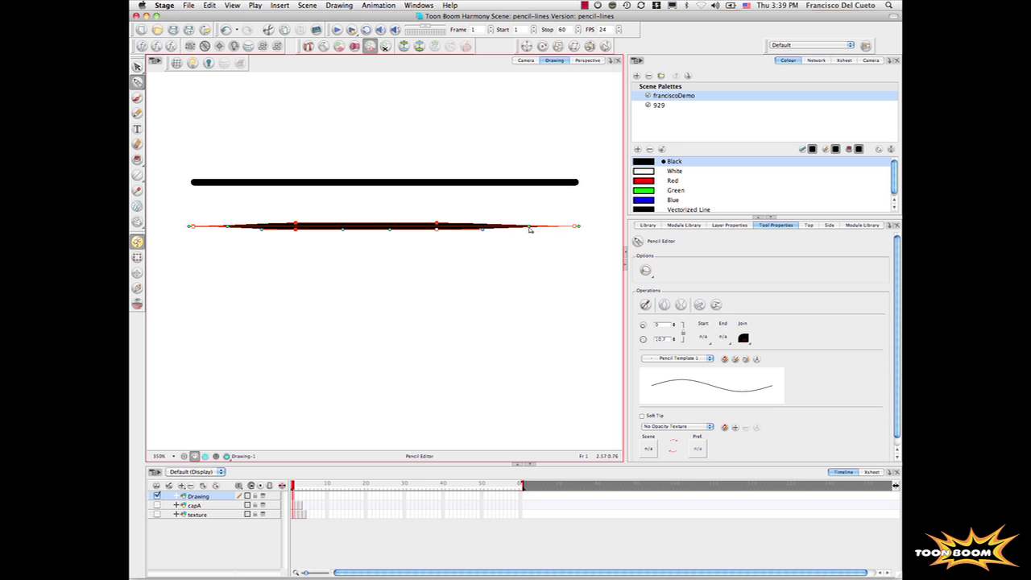
{"action": "left_click_drag", "start_coordinate": [530, 230], "coordinate": [530, 229]}
Preview the tapered line, then reselect it and open the selection tool variants
{"action": "left_click", "coordinate": [437, 261]}
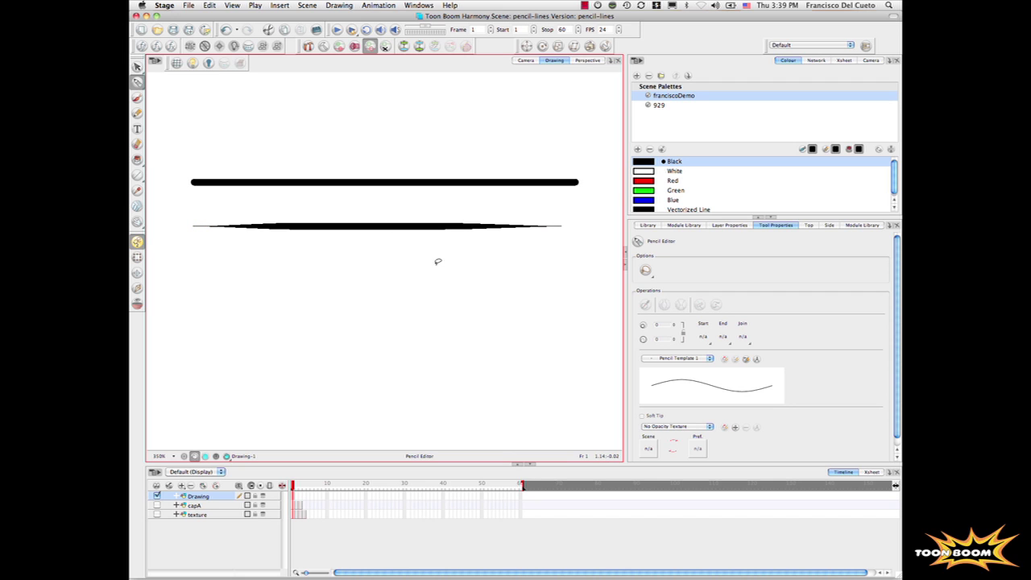
{"action": "left_click", "coordinate": [393, 223]}
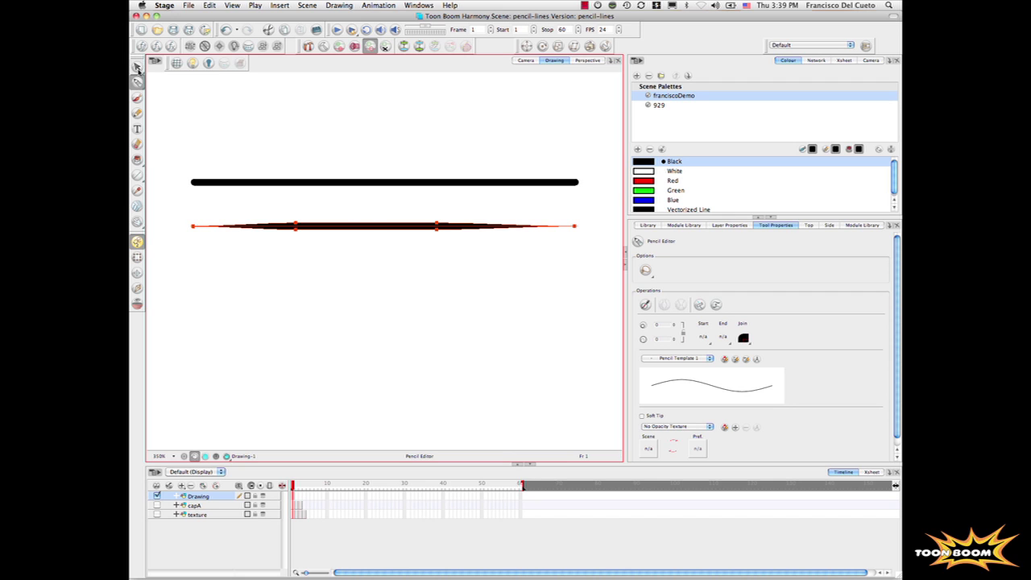
{"action": "left_click_drag", "start_coordinate": [137, 68], "coordinate": [137, 81]}
{"action": "left_click", "coordinate": [137, 67]}
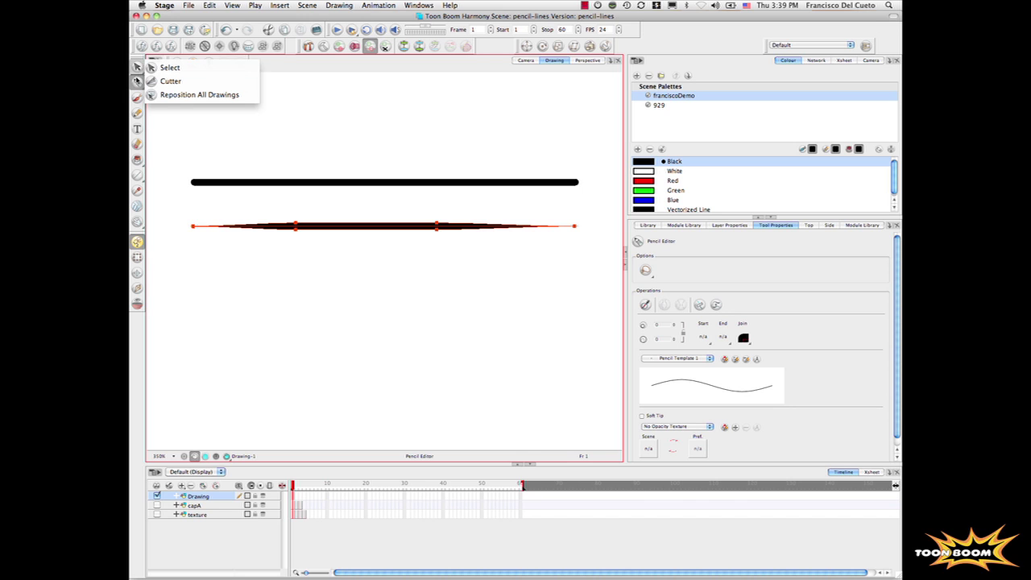
With the Contour Editor, bend the lower line into a wave dipping left and rising right
{"action": "left_click", "coordinate": [137, 82]}
{"action": "left_click", "coordinate": [158, 84]}
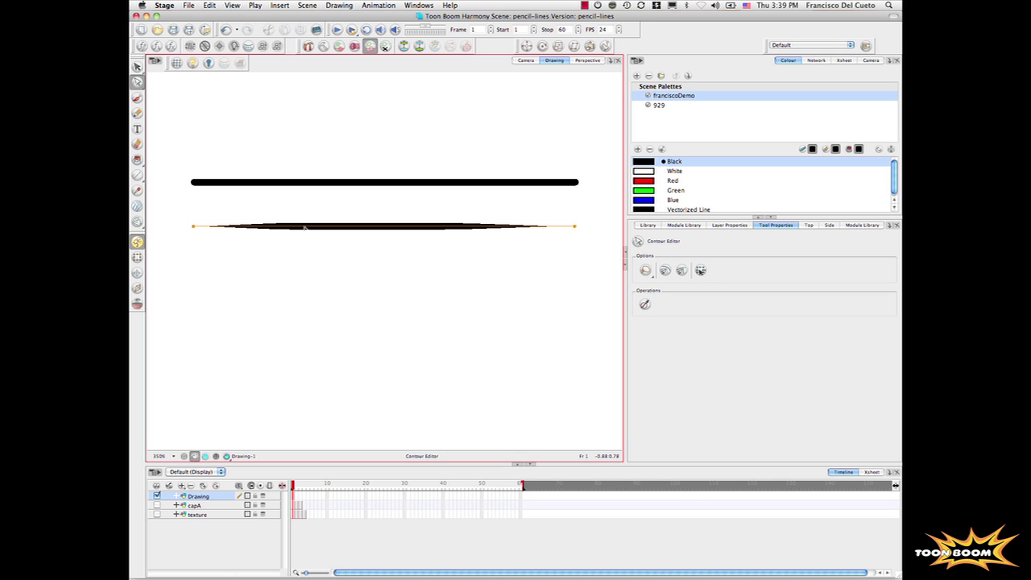
{"action": "mouse_move", "coordinate": [306, 228]}
{"action": "left_mouse_down"}
{"action": "mouse_move", "coordinate": [299, 330]}
{"action": "mouse_move", "coordinate": [279, 404]}
{"action": "mouse_move", "coordinate": [265, 414]}
{"action": "left_mouse_up"}
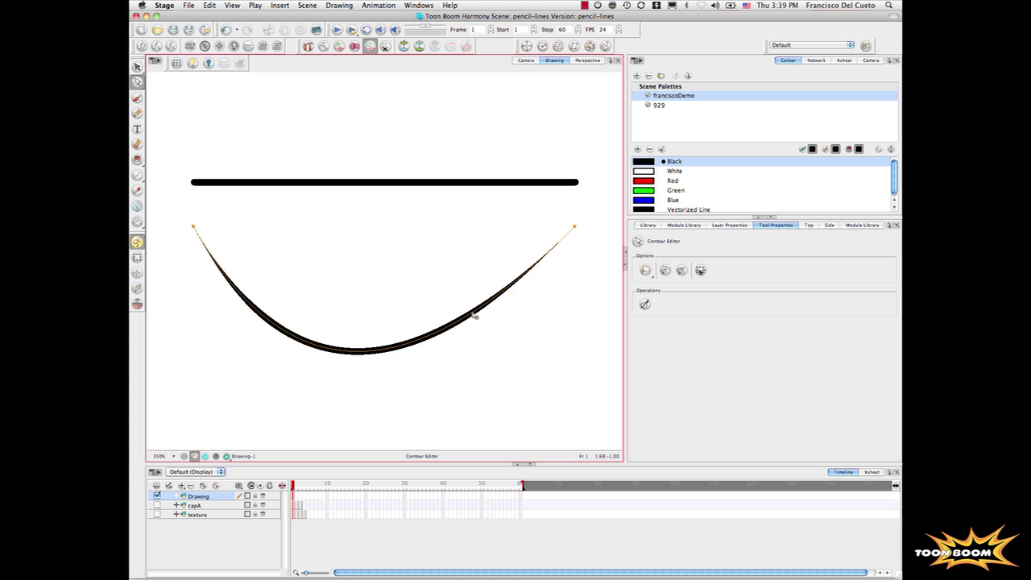
{"action": "mouse_move", "coordinate": [475, 316]}
{"action": "left_mouse_down"}
{"action": "mouse_move", "coordinate": [437, 249]}
{"action": "mouse_move", "coordinate": [397, 232]}
{"action": "left_mouse_up"}
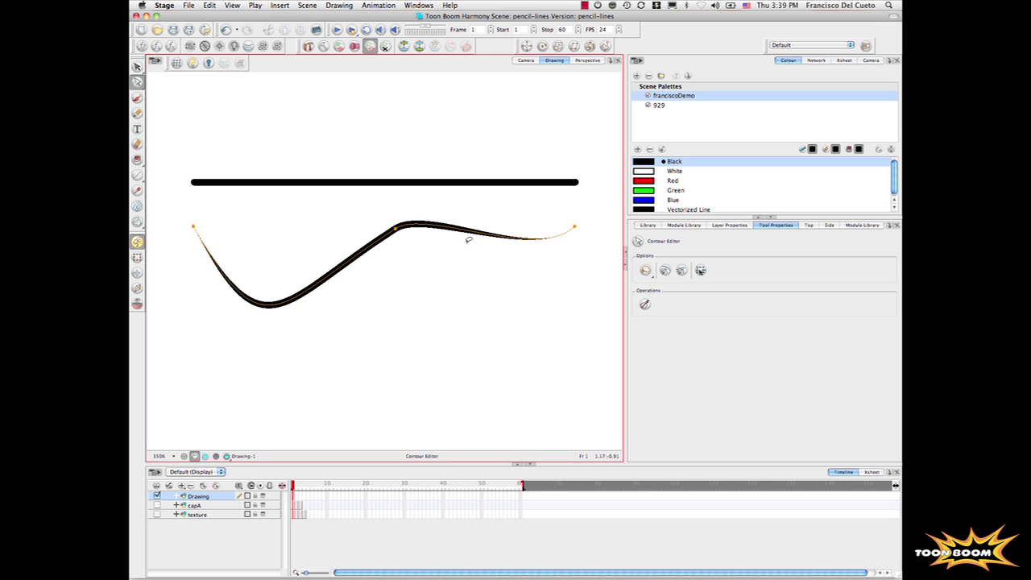
{"action": "left_click", "coordinate": [584, 6]}
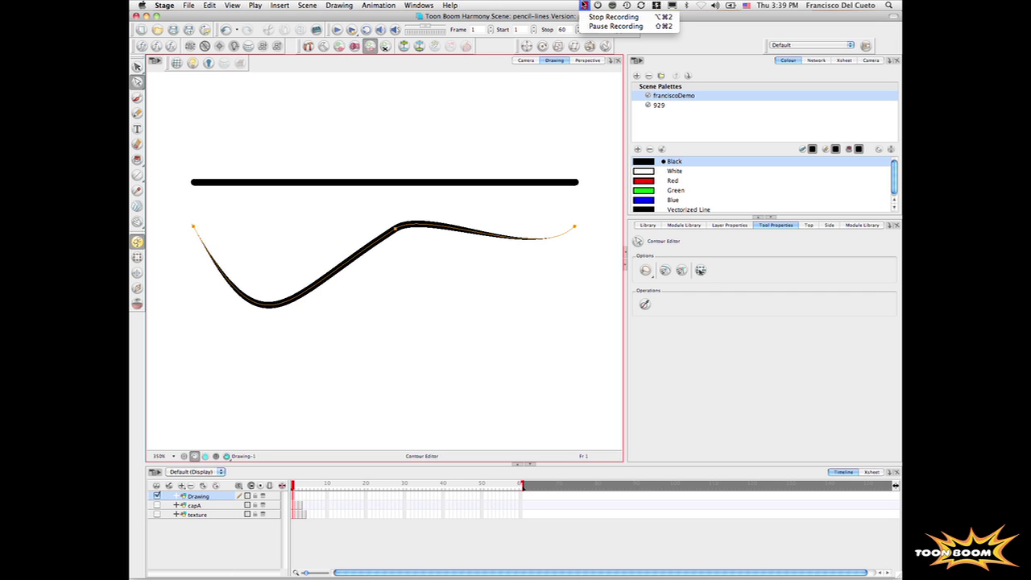
{"action": "left_click", "coordinate": [616, 26]}
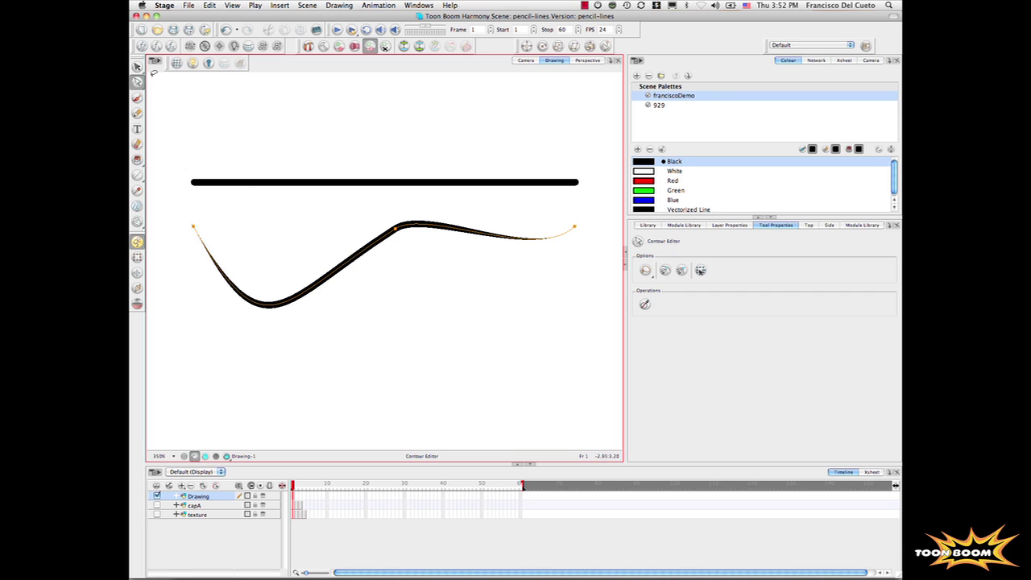
Select the curved stroke and try the Charcoal, then Square pencil textures on it
{"action": "left_click", "coordinate": [137, 66]}
{"action": "left_click_drag", "start_coordinate": [327, 232], "coordinate": [361, 292]}
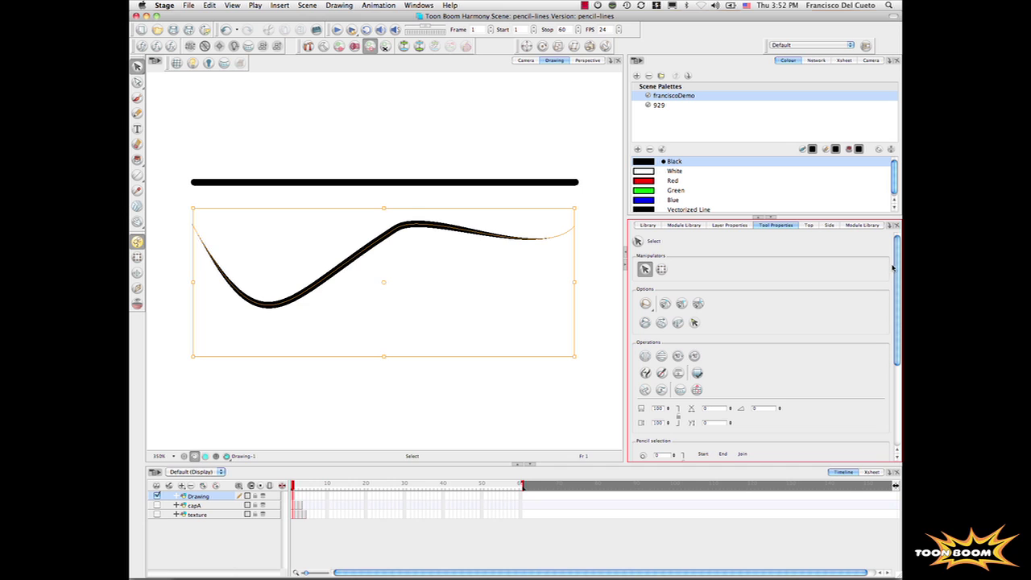
{"action": "left_click", "coordinate": [758, 218]}
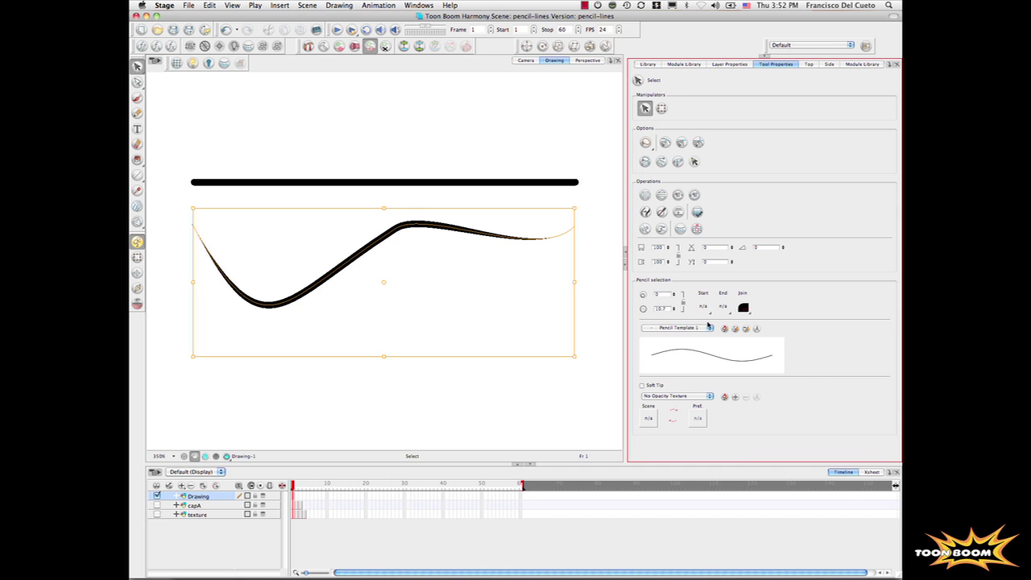
{"action": "left_click", "coordinate": [709, 396]}
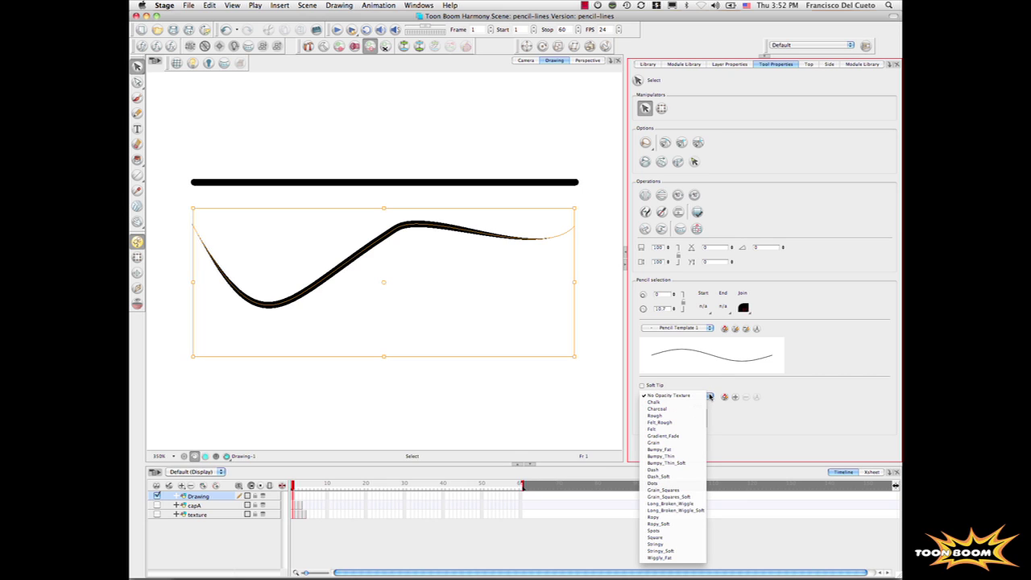
{"action": "left_click", "coordinate": [657, 409]}
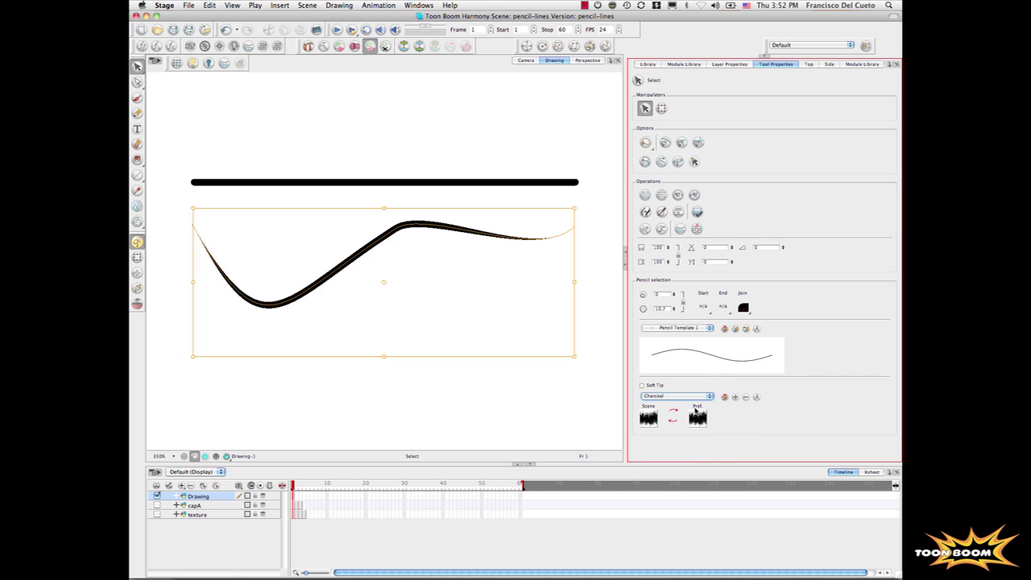
{"action": "left_click", "coordinate": [725, 398]}
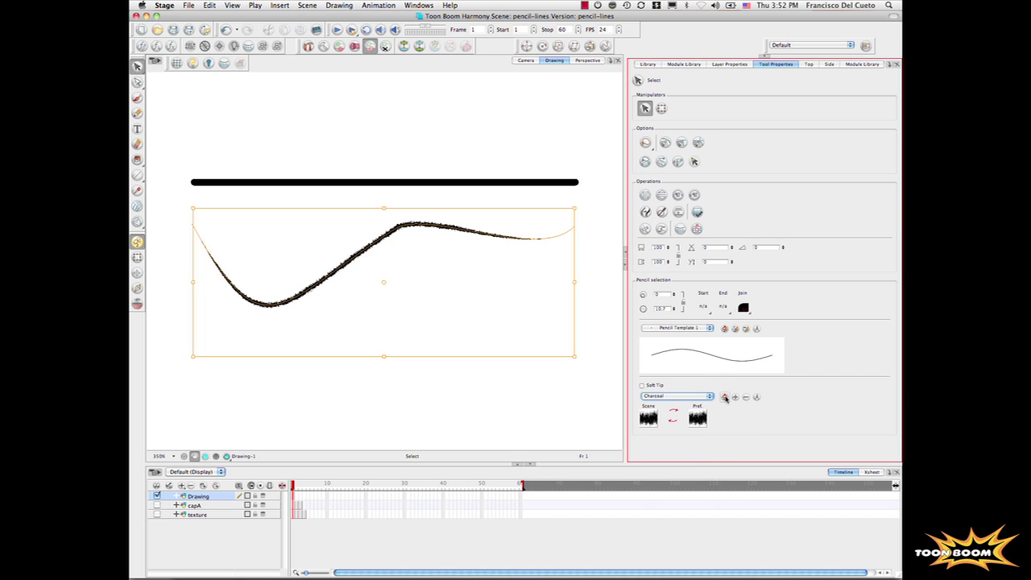
{"action": "left_click", "coordinate": [710, 396]}
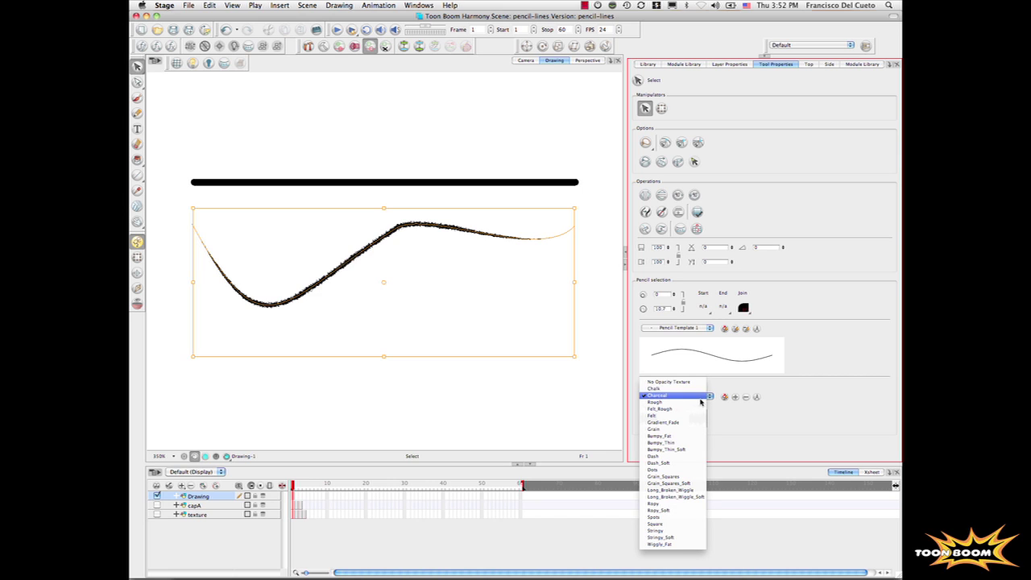
{"action": "left_click", "coordinate": [675, 523]}
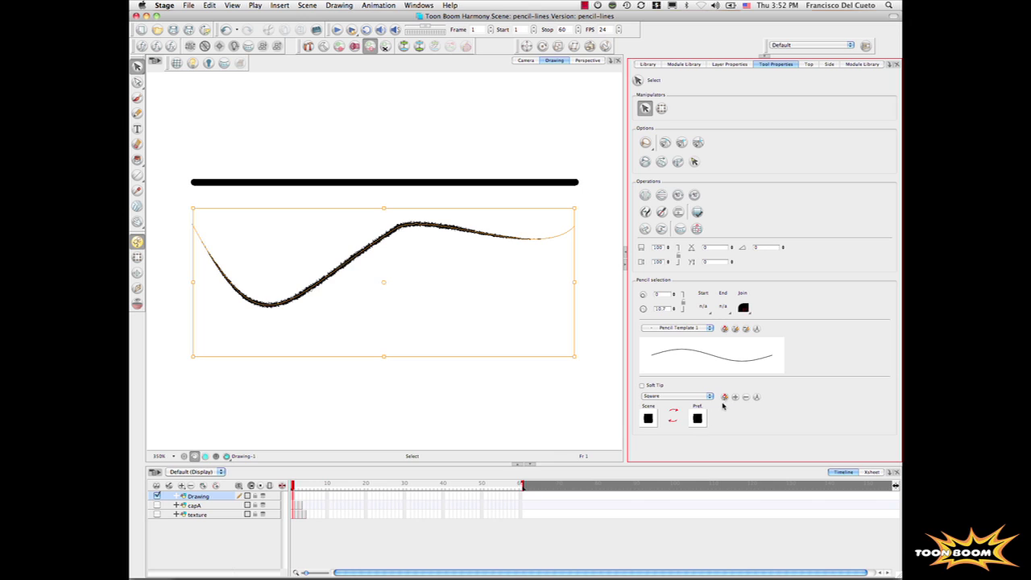
{"action": "left_click", "coordinate": [723, 398]}
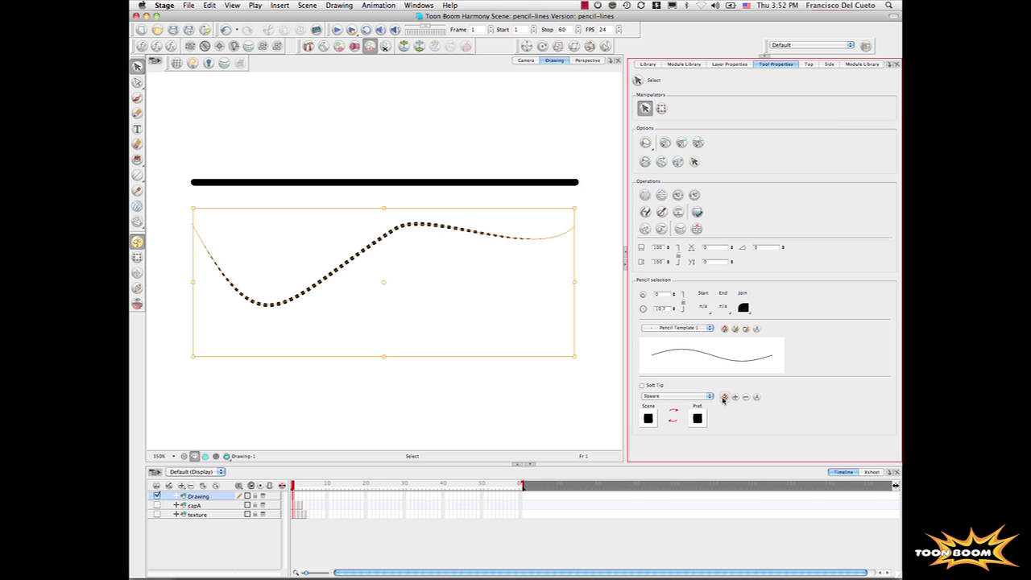
Apply the Grain texture, preview it, then settle on the Chalk texture
{"action": "left_click", "coordinate": [710, 397]}
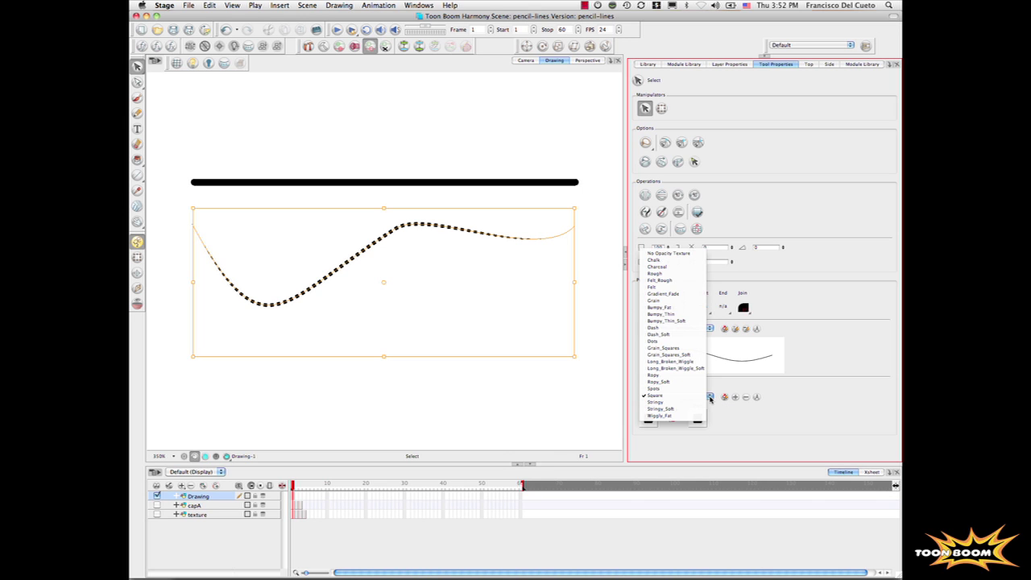
{"action": "left_click", "coordinate": [659, 300]}
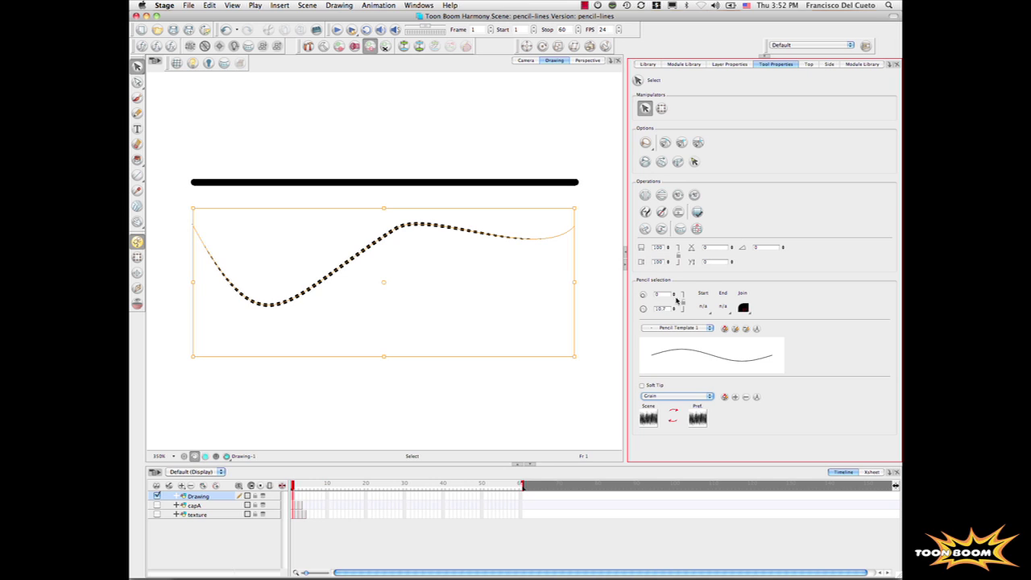
{"action": "left_click", "coordinate": [724, 397]}
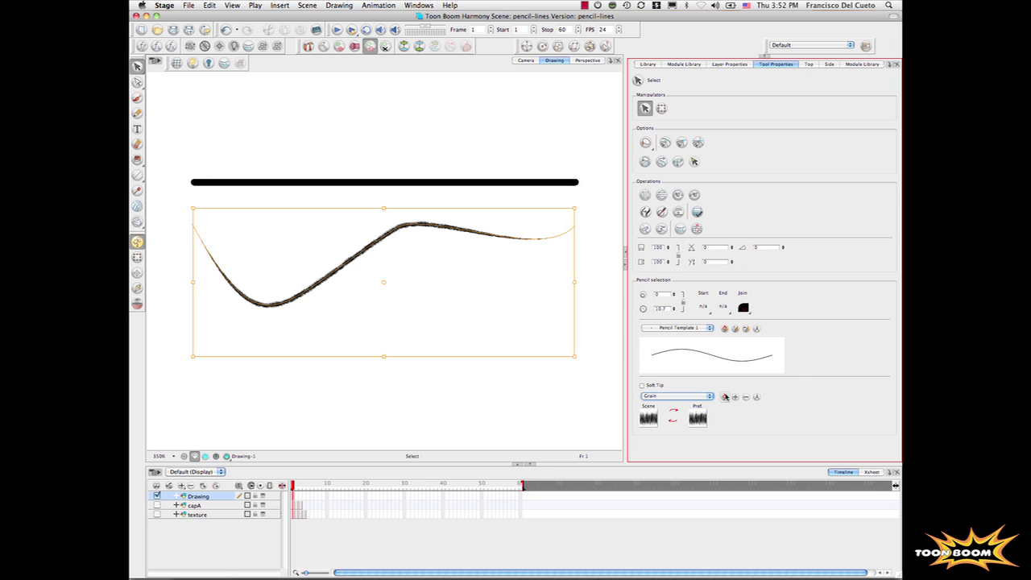
{"action": "left_click", "coordinate": [616, 395]}
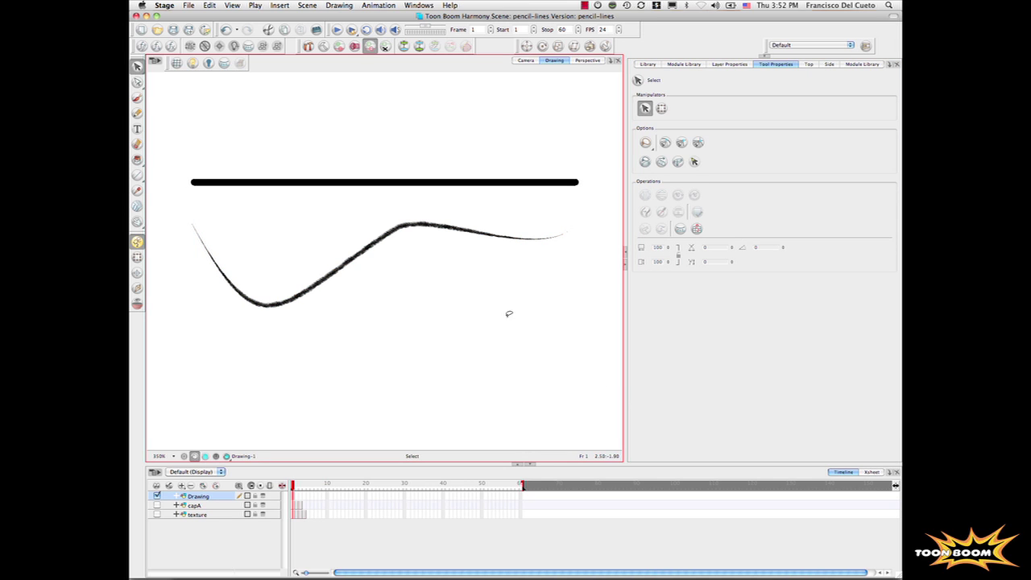
{"action": "left_click", "coordinate": [473, 229]}
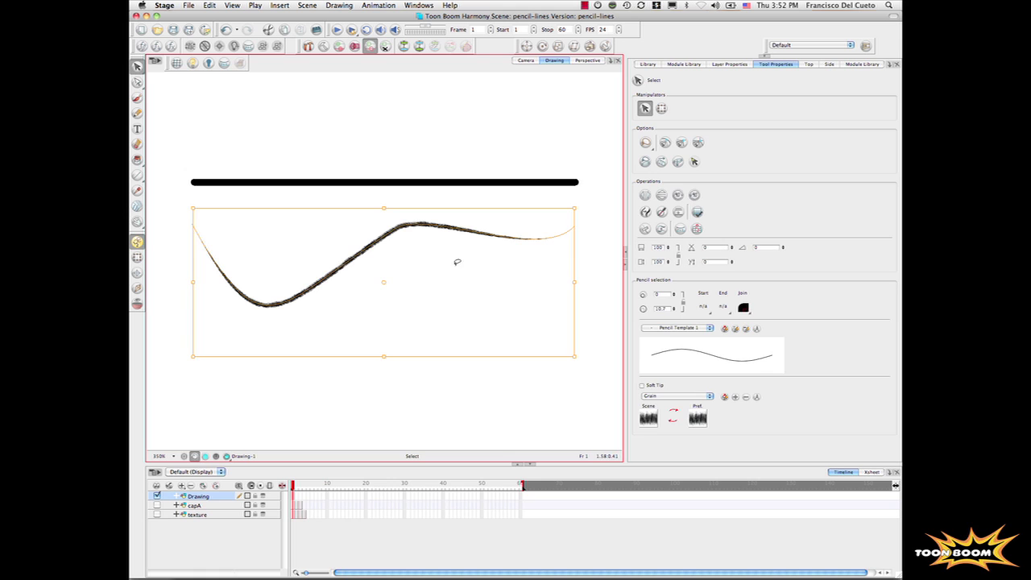
{"action": "left_click", "coordinate": [711, 396]}
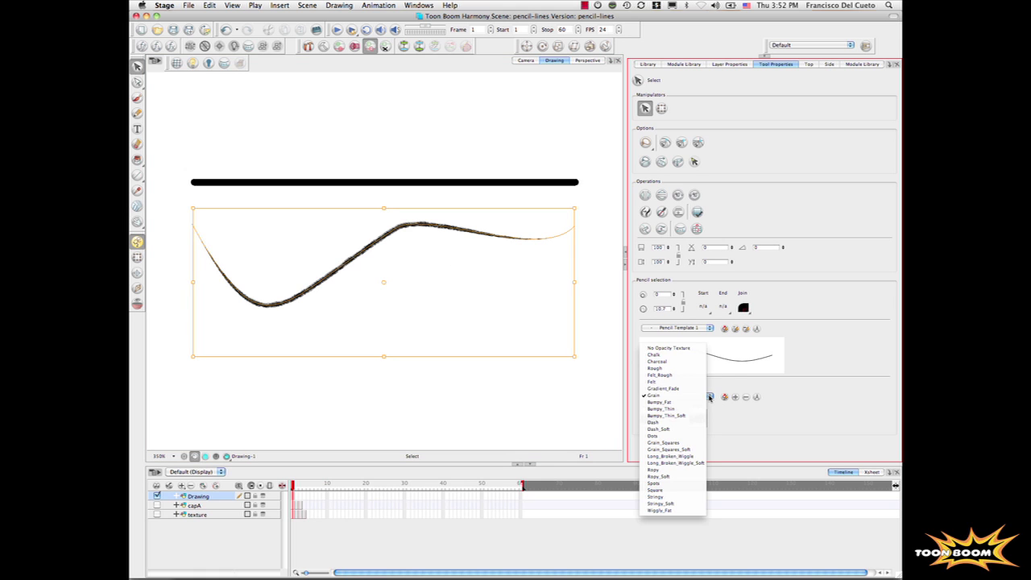
{"action": "left_click", "coordinate": [677, 358]}
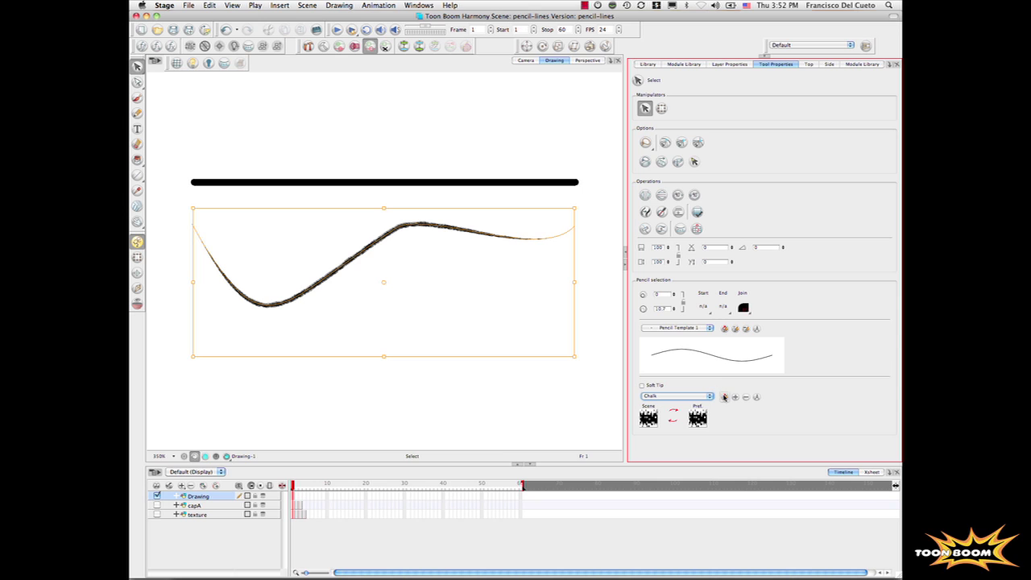
{"action": "left_click", "coordinate": [468, 322]}
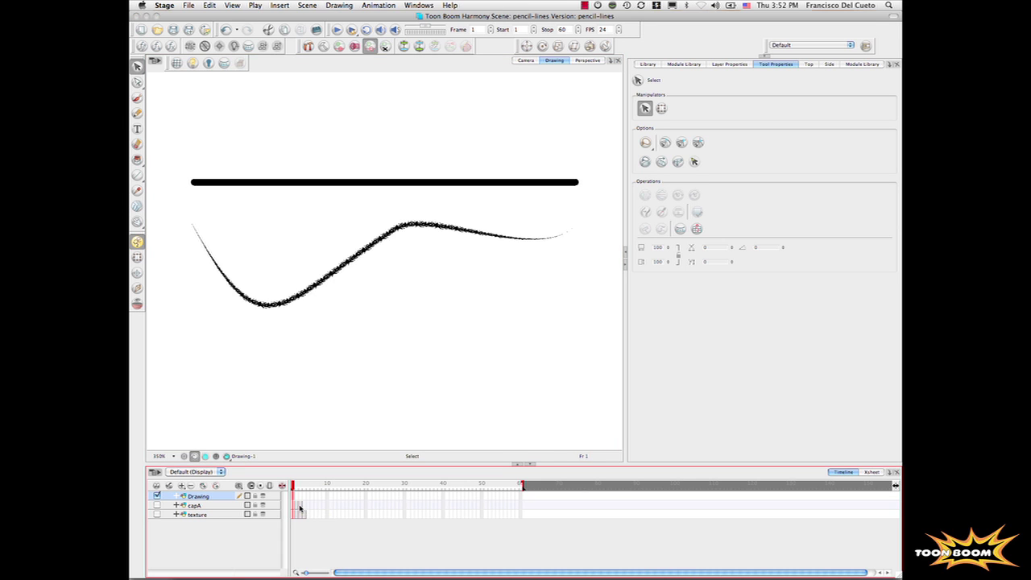
Open frame 3 of the capA layer showing the masked superhero line art
{"action": "left_click", "coordinate": [299, 506]}
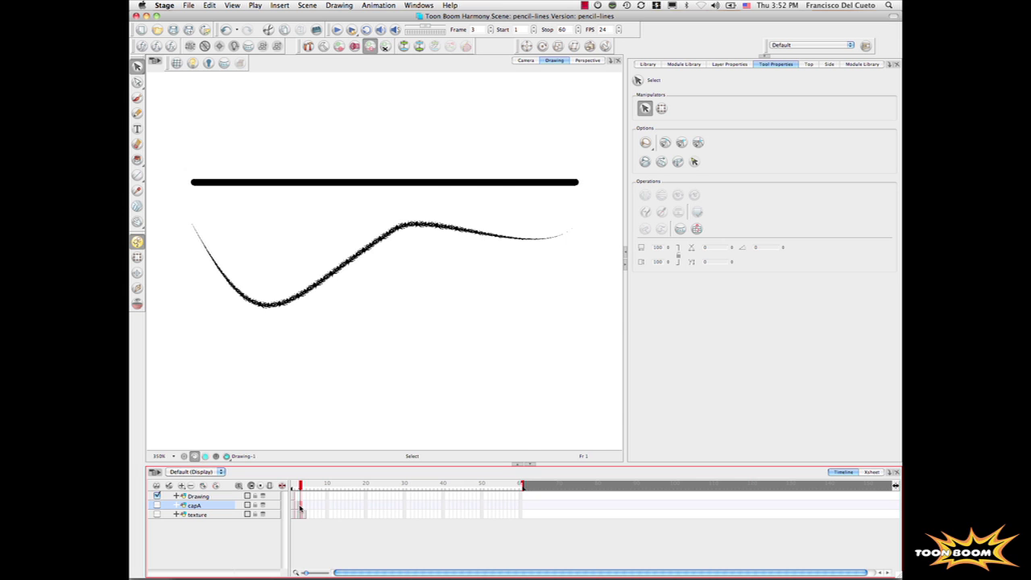
{"action": "left_click", "coordinate": [300, 507]}
Select the right shoulder line and apply Pencil Template 2, then Pencil Template 3
{"action": "scroll", "coordinate": [467, 339], "scroll_direction": "down", "scroll_amount": 3}
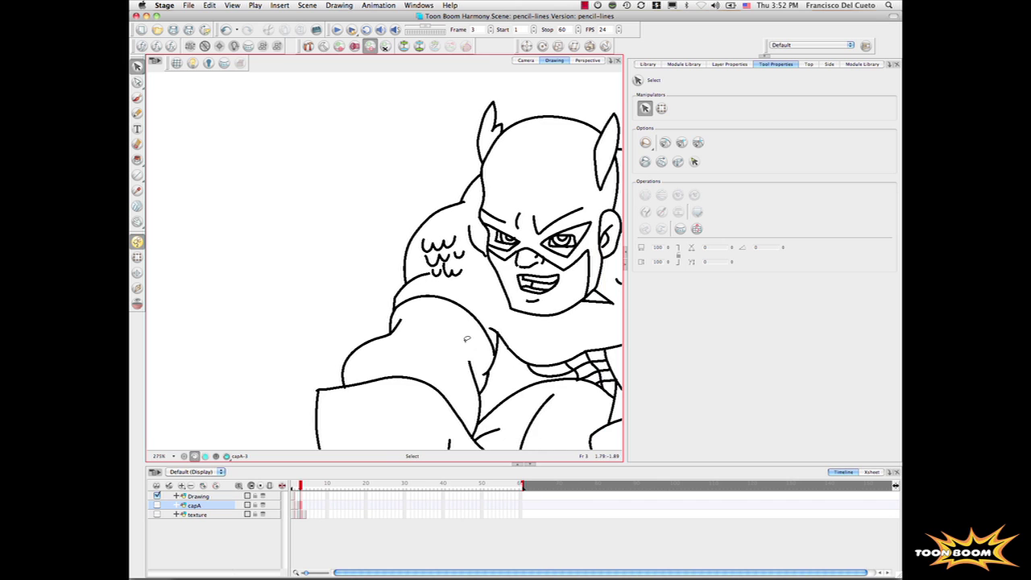
{"action": "scroll", "coordinate": [466, 339], "scroll_direction": "right", "scroll_amount": 5}
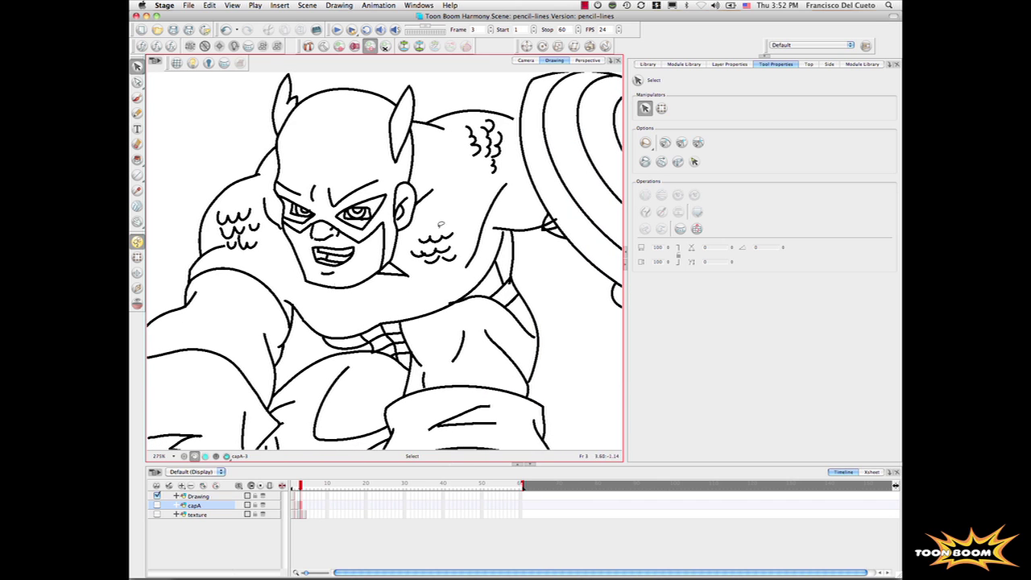
{"action": "left_click", "coordinate": [501, 196]}
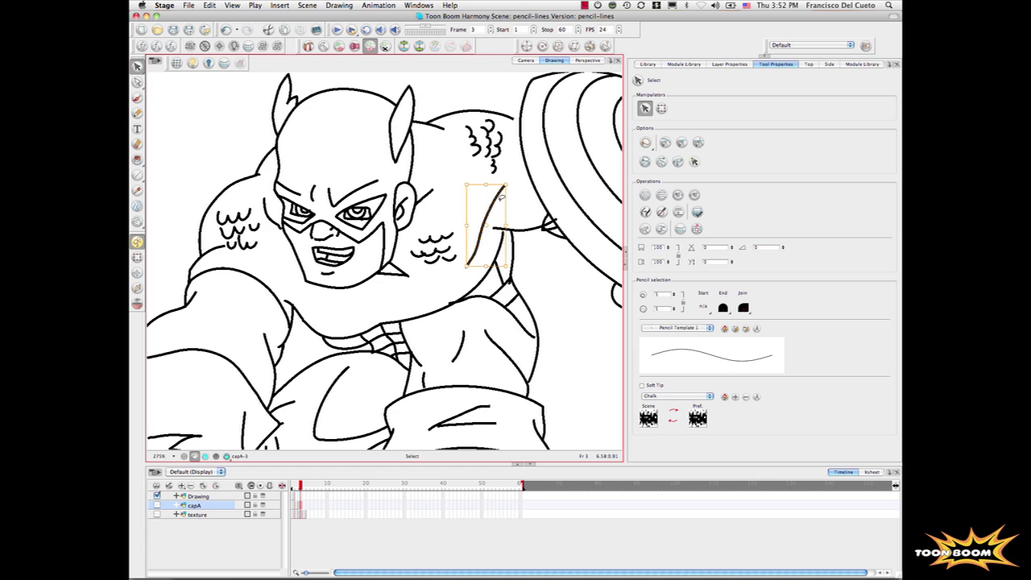
{"action": "left_click", "coordinate": [709, 329]}
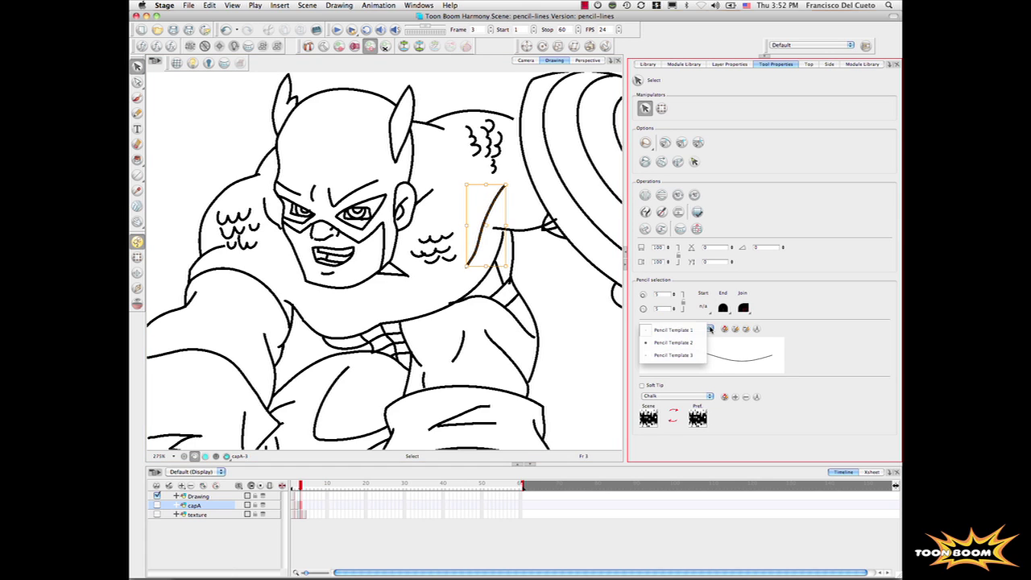
{"action": "left_click", "coordinate": [681, 342]}
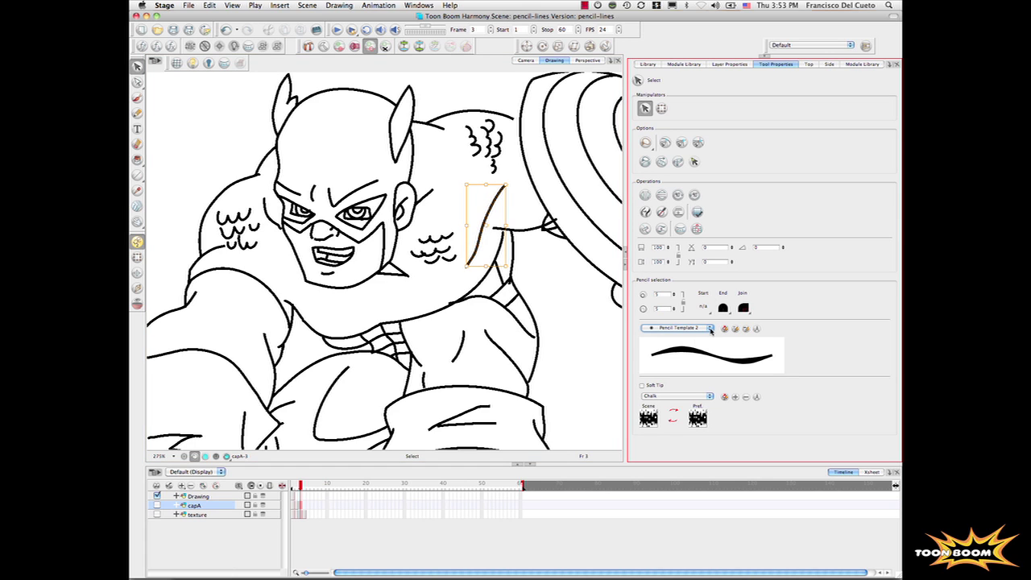
{"action": "left_click", "coordinate": [710, 329]}
{"action": "left_click", "coordinate": [699, 342]}
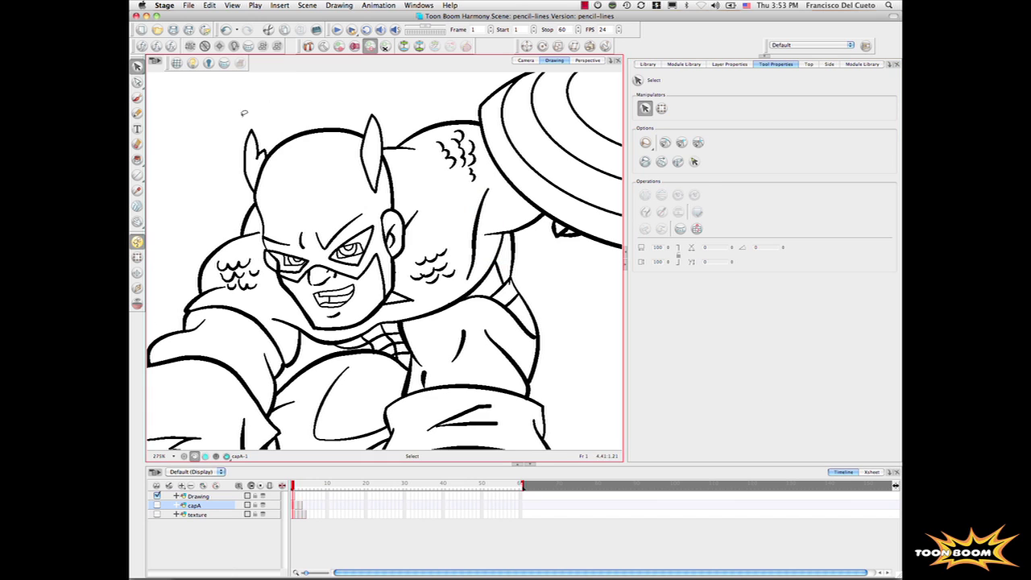
With the Pencil Editor, copy the thick shoulder line's variable thickness on frame 1 as a drawing object
{"action": "left_click_drag", "start_coordinate": [137, 83], "coordinate": [176, 100]}
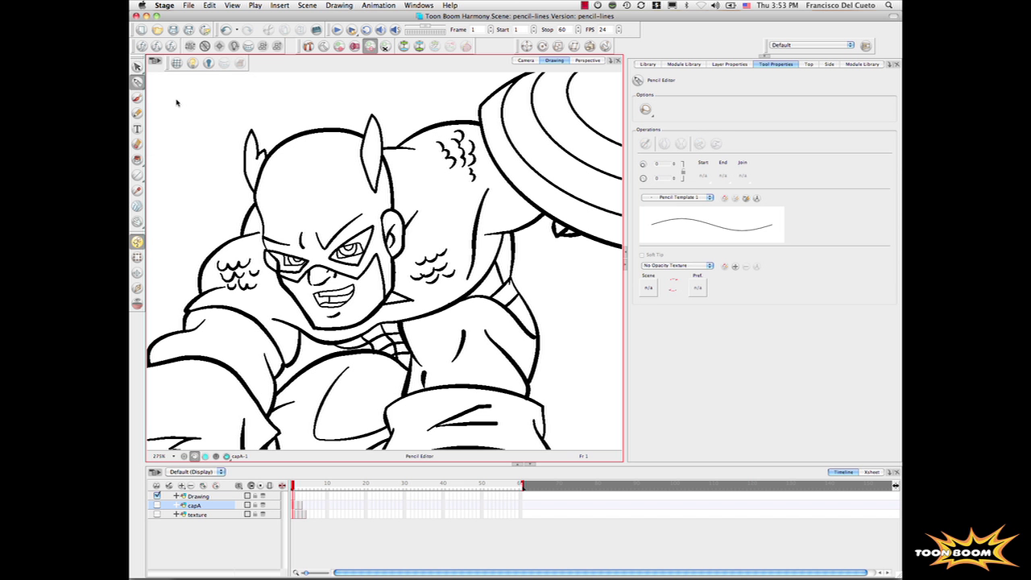
{"action": "left_click", "coordinate": [478, 219]}
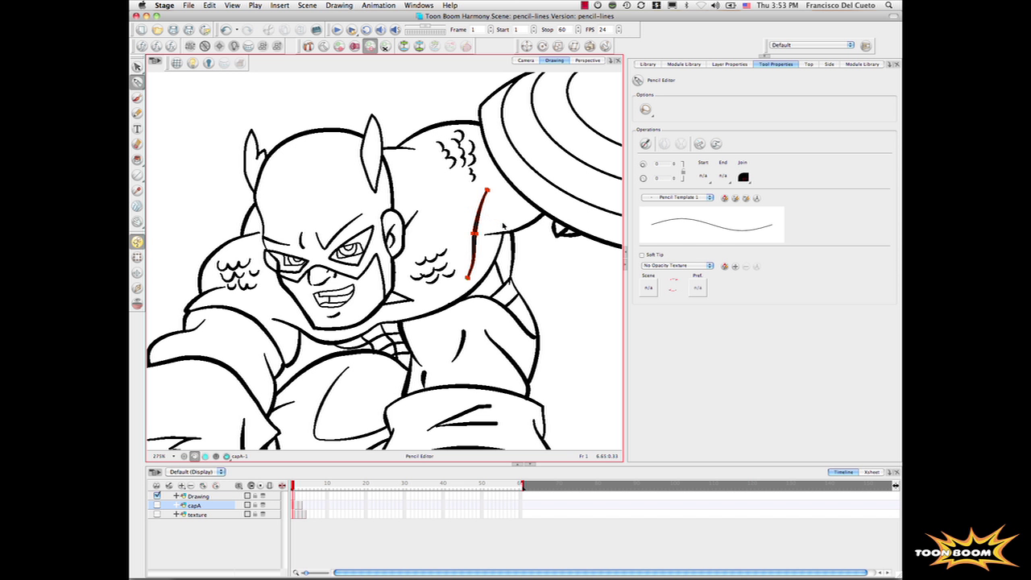
{"action": "left_click", "coordinate": [209, 5]}
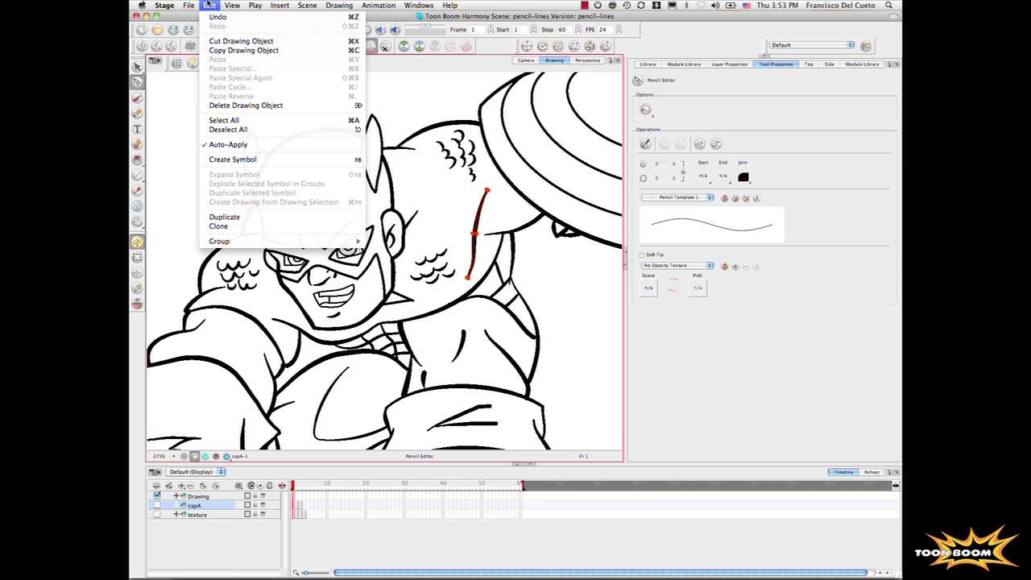
{"action": "left_click", "coordinate": [220, 51]}
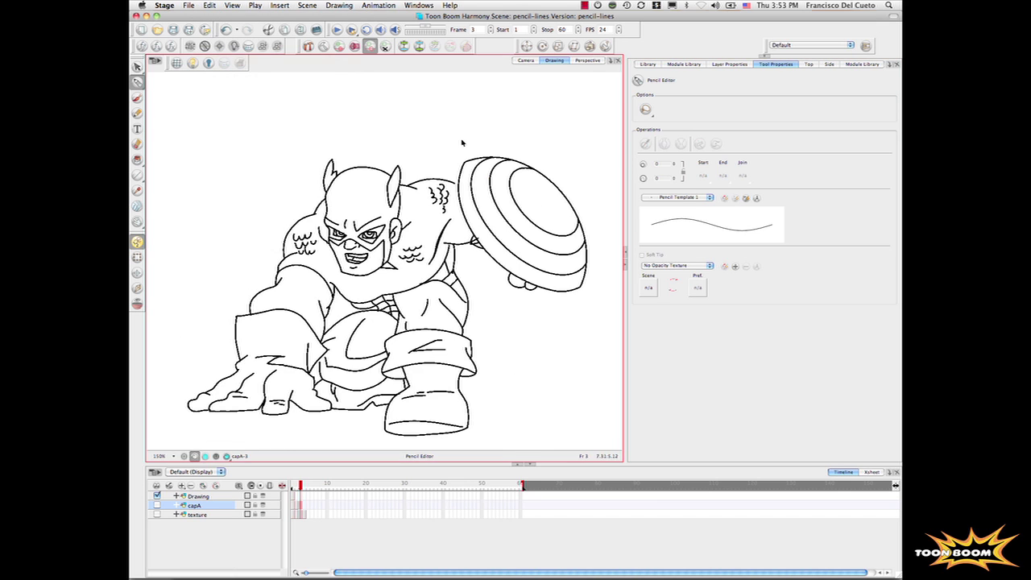
Paste the copied thickness onto the shield and arm lines, then deselect them
{"action": "mouse_move", "coordinate": [432, 129]}
{"action": "left_mouse_down"}
{"action": "mouse_move", "coordinate": [508, 138]}
{"action": "mouse_move", "coordinate": [617, 273]}
{"action": "mouse_move", "coordinate": [606, 295]}
{"action": "left_mouse_up"}
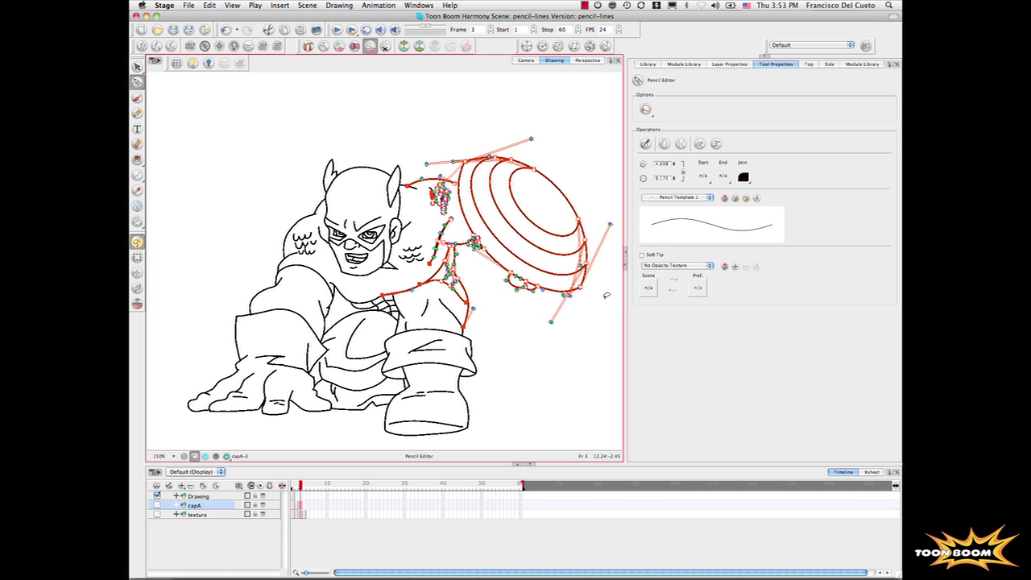
{"action": "left_click", "coordinate": [211, 6]}
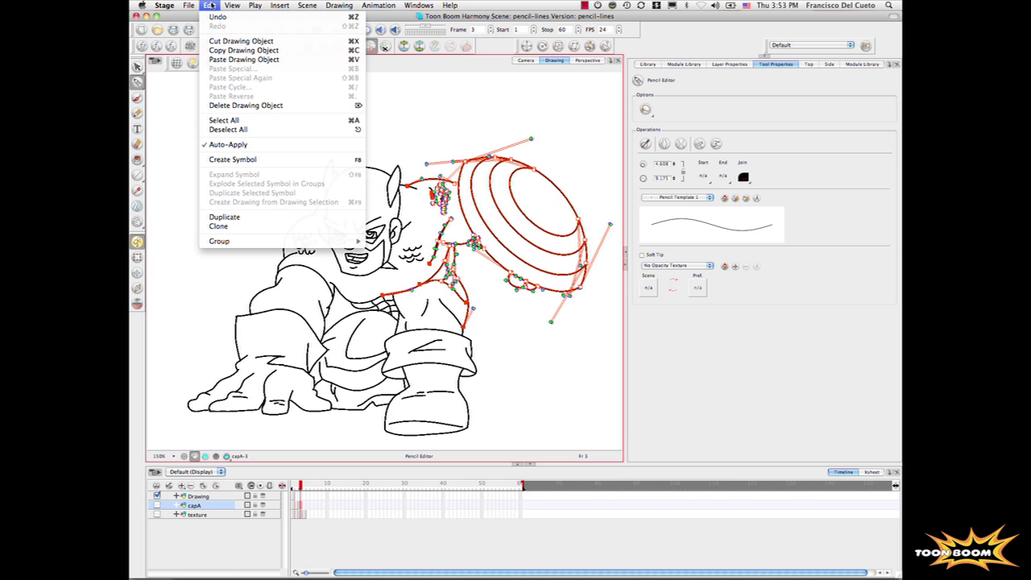
{"action": "left_click", "coordinate": [234, 51]}
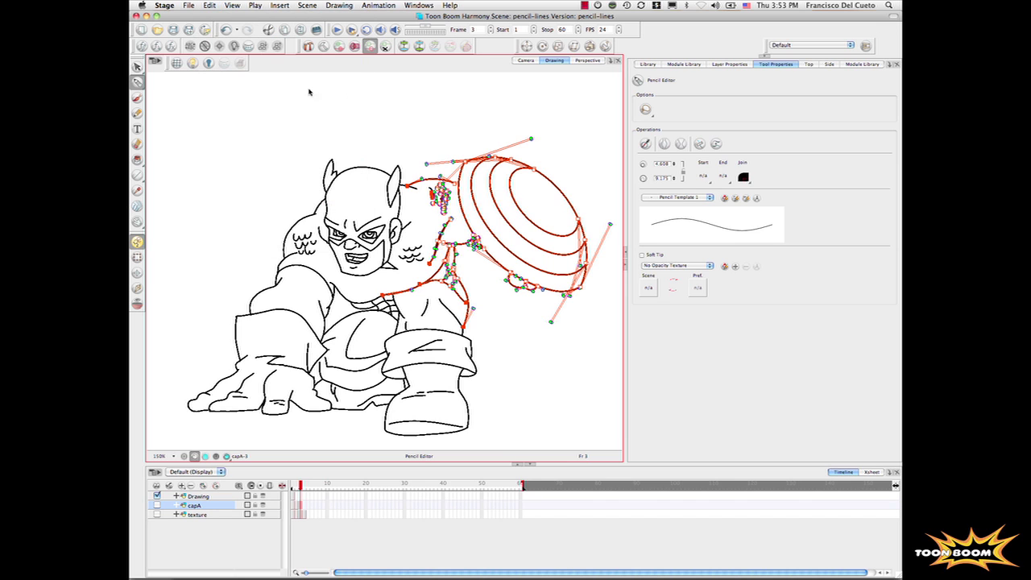
{"action": "left_click", "coordinate": [412, 103]}
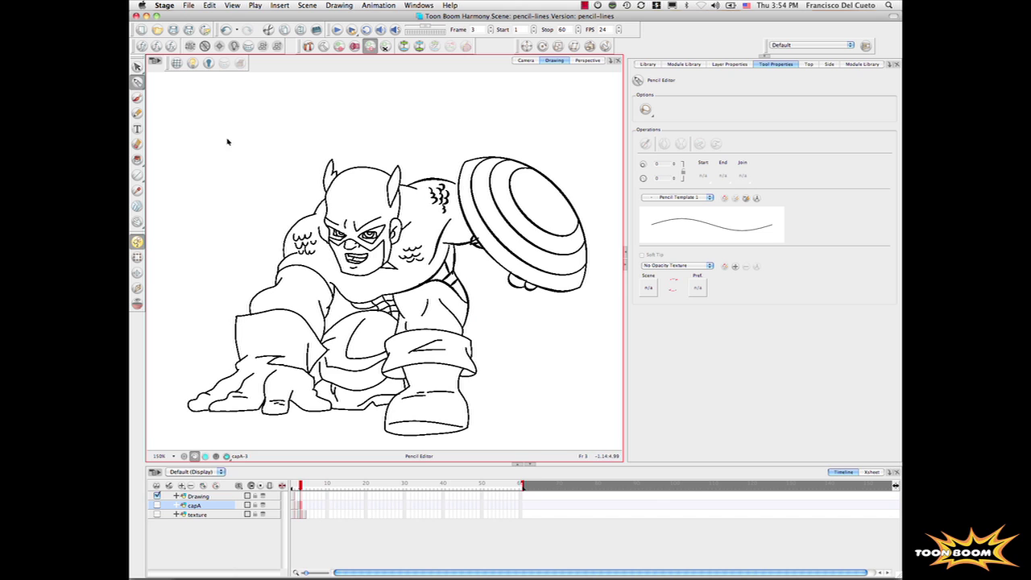
Paste the thickness onto every superhero line on frame 3, then move to frame 4
{"action": "mouse_move", "coordinate": [203, 116]}
{"action": "left_mouse_down"}
{"action": "mouse_move", "coordinate": [367, 339]}
{"action": "mouse_move", "coordinate": [574, 443]}
{"action": "left_mouse_up"}
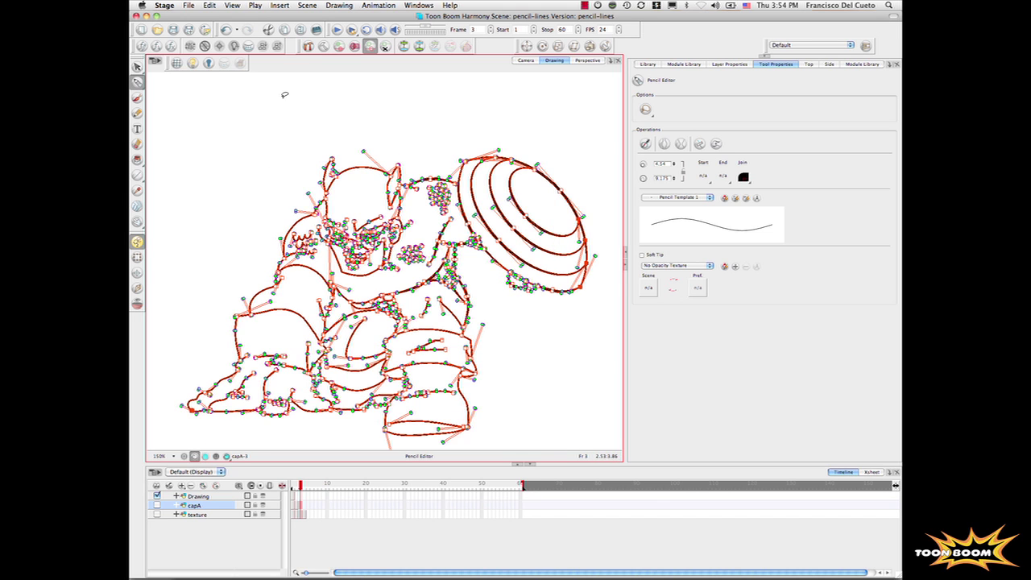
{"action": "left_click", "coordinate": [200, 5]}
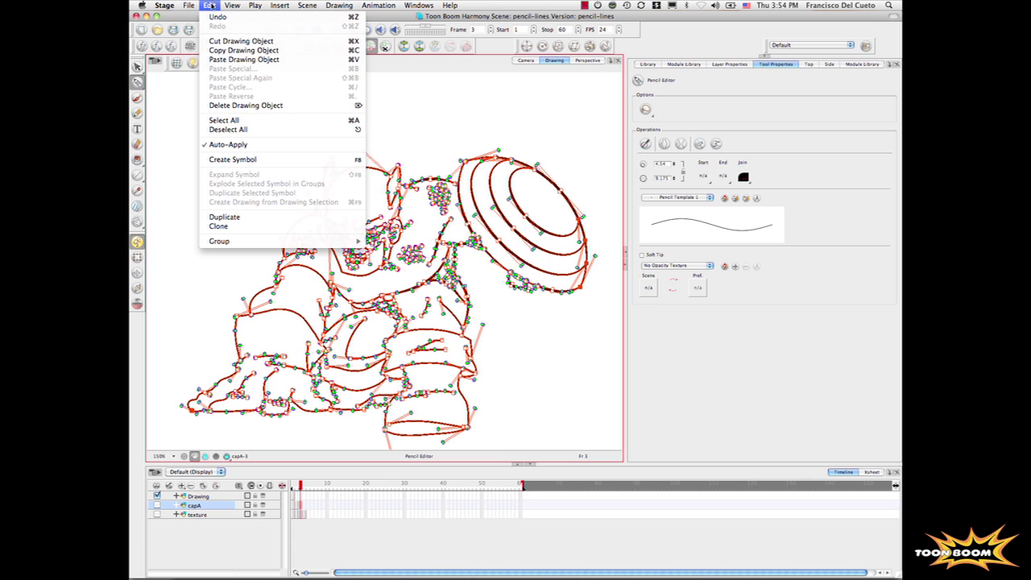
{"action": "left_click", "coordinate": [228, 61]}
{"action": "left_click", "coordinate": [531, 377]}
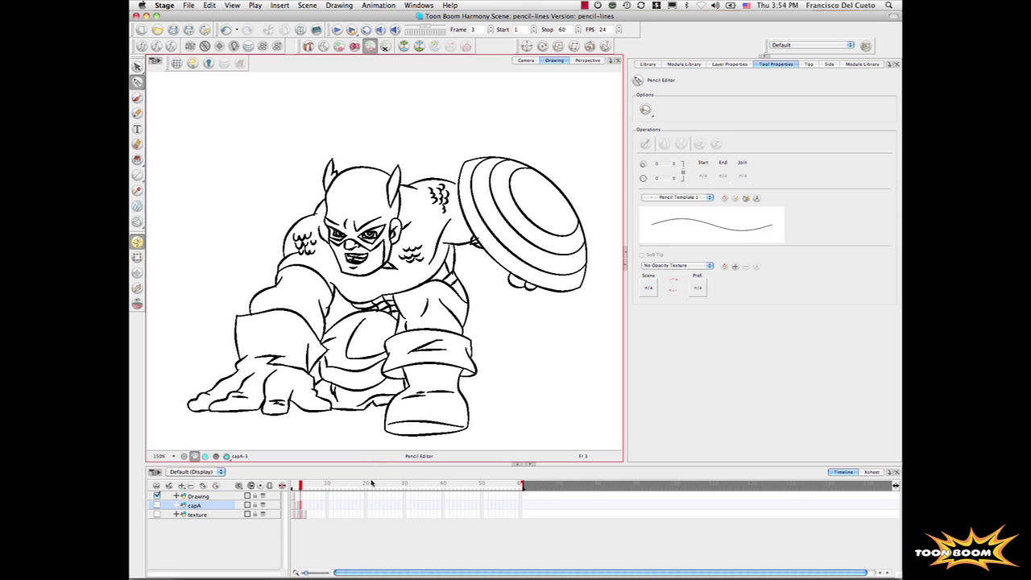
{"action": "left_click", "coordinate": [305, 515]}
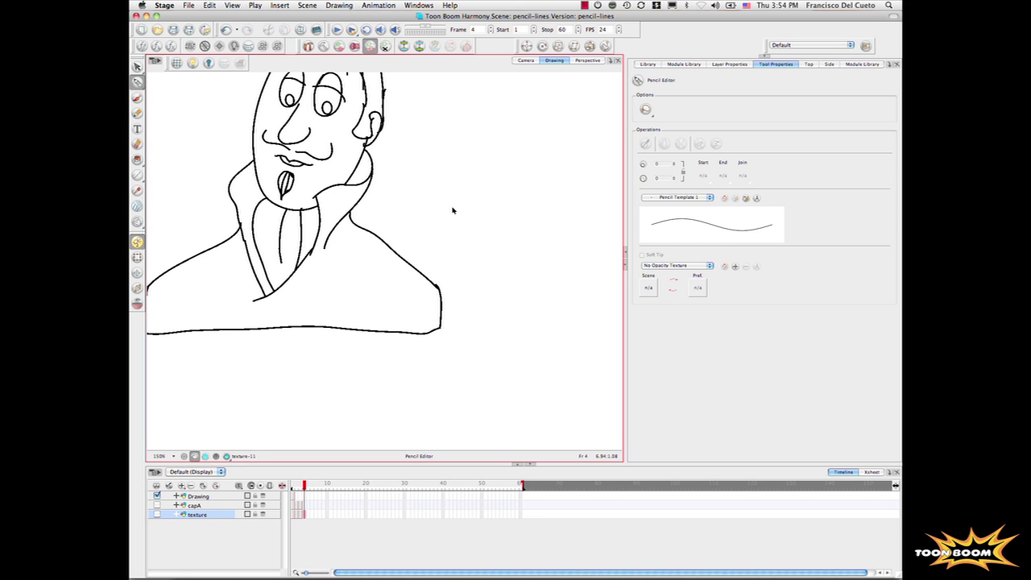
Step back through texture frames 3, 2 and 1 to the man's coloured pencil lines
{"action": "left_click_drag", "start_coordinate": [451, 209], "coordinate": [488, 259]}
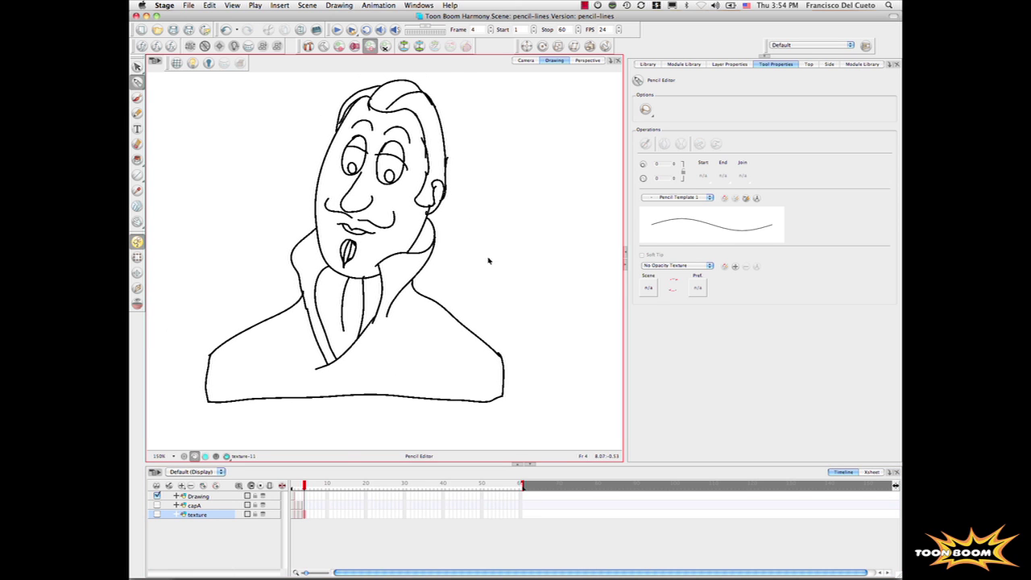
{"action": "left_click", "coordinate": [301, 515]}
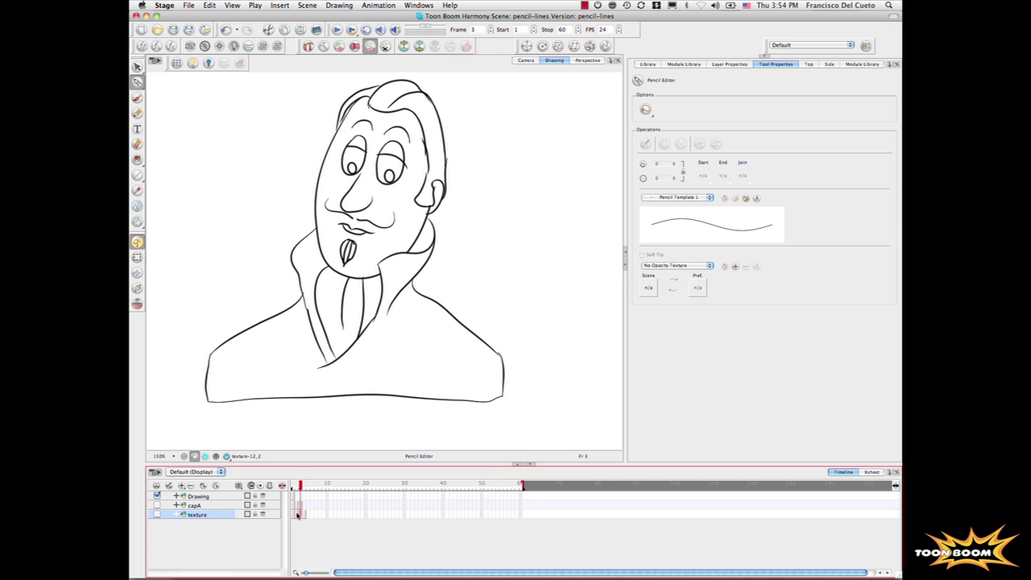
{"action": "left_click", "coordinate": [297, 516]}
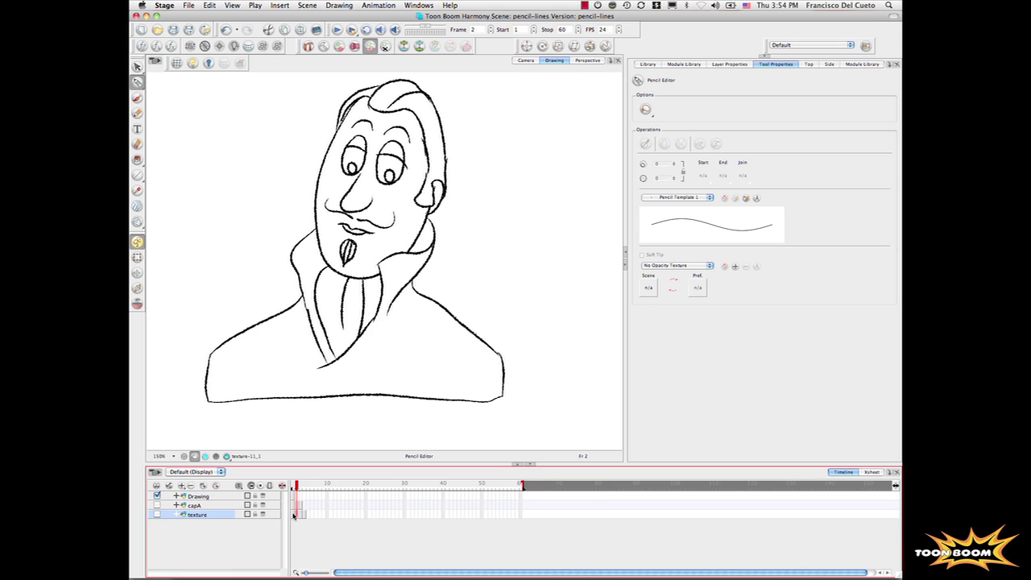
{"action": "left_click", "coordinate": [293, 516]}
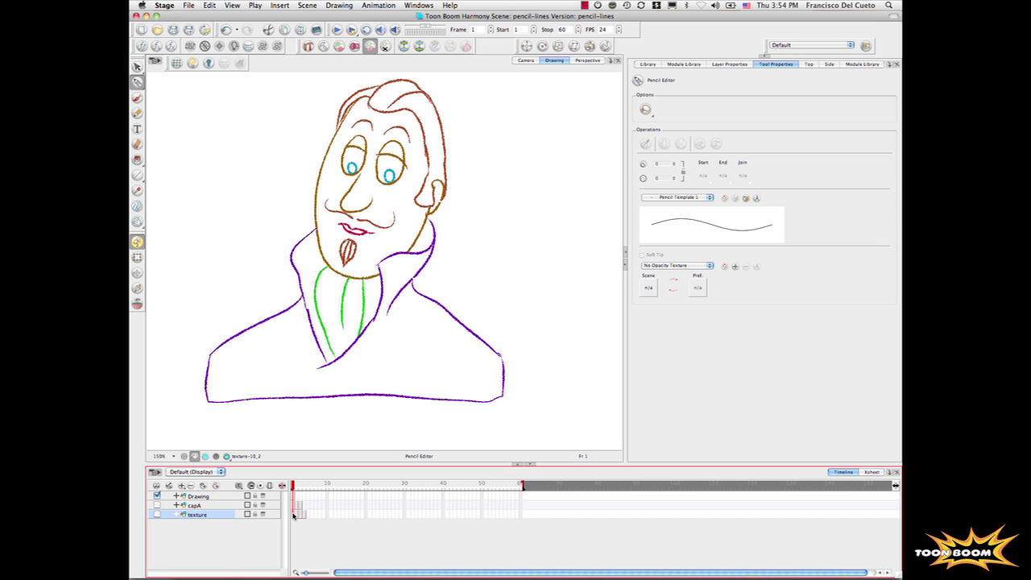
Show the colour fills with the textured line art overlaid, revealing the fully coloured man
{"action": "left_click", "coordinate": [206, 456]}
{"action": "left_click", "coordinate": [206, 458]}
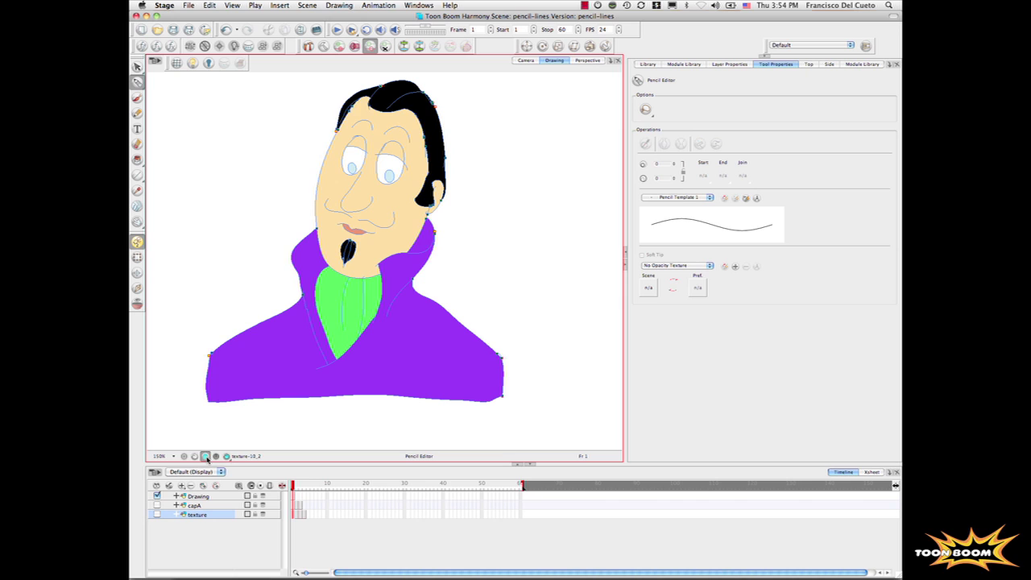
{"action": "left_click", "coordinate": [227, 457]}
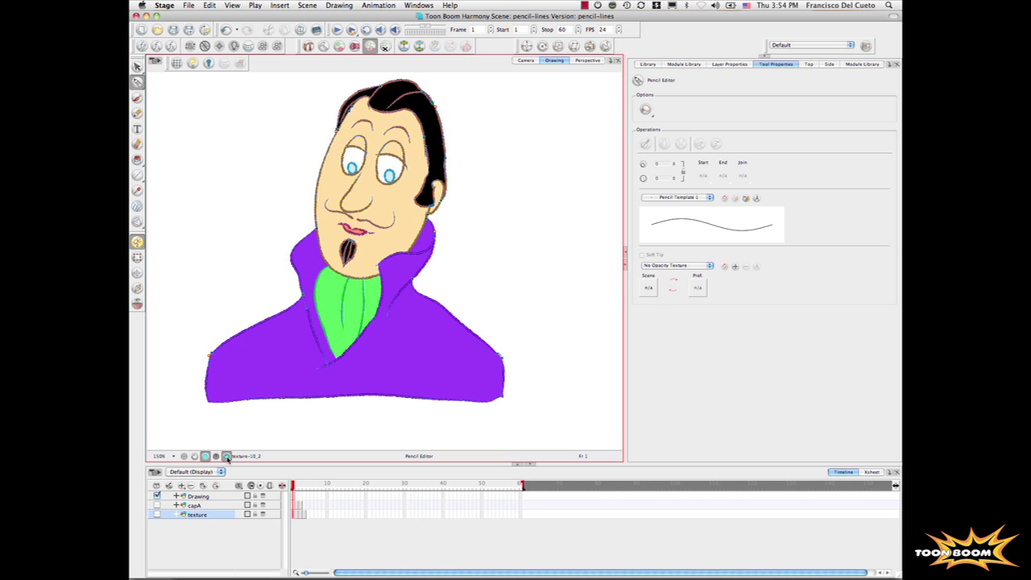
{"action": "left_click", "coordinate": [183, 456]}
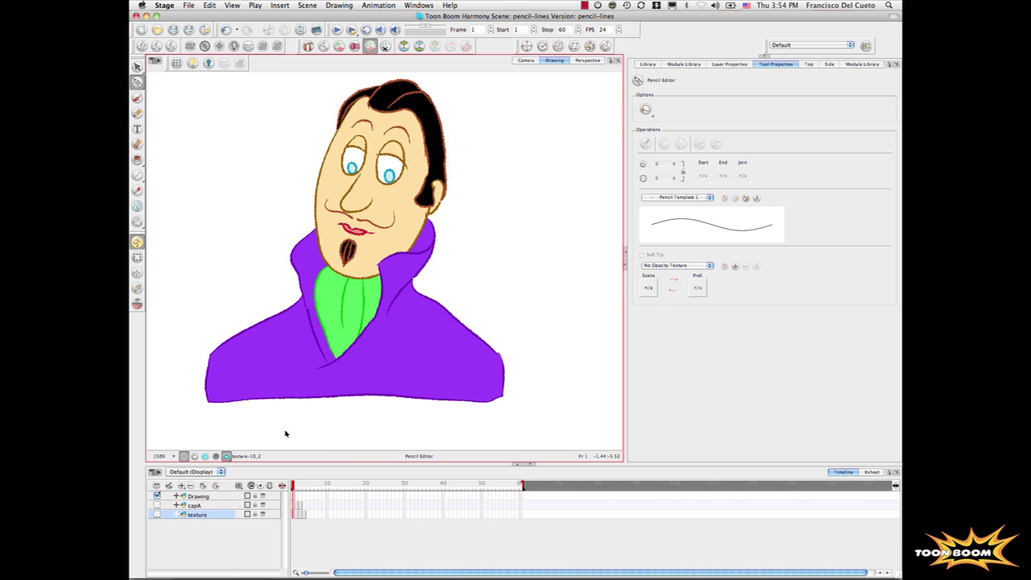